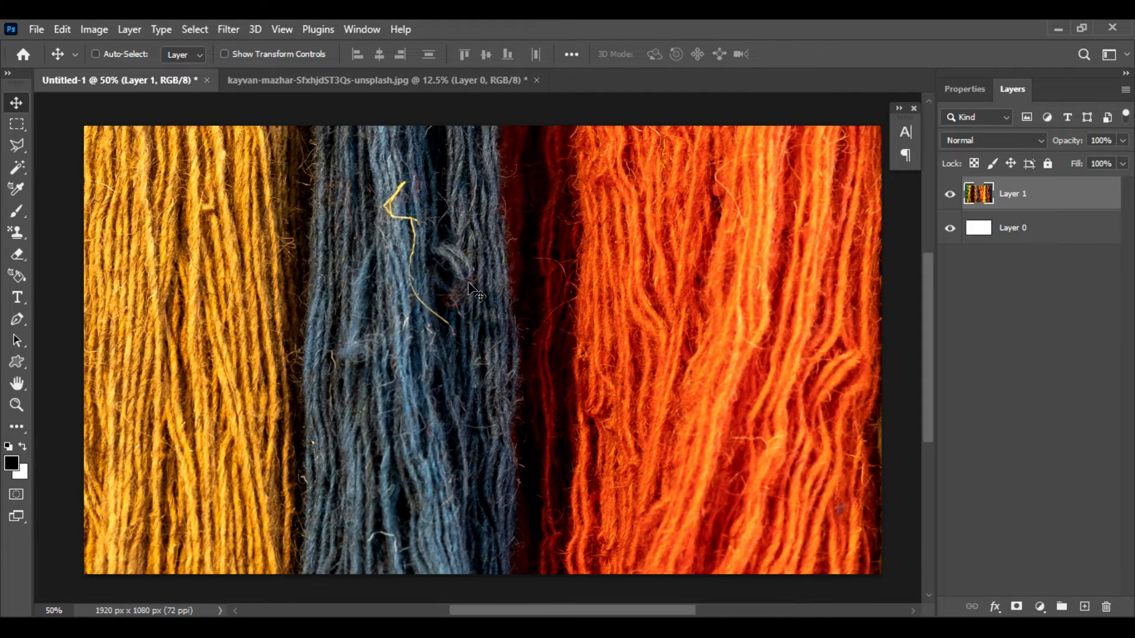
Scale the yarn photo on Layer 1 proportionally to about 32.37% and position it over the canvas
{"action": "key", "text": "ctrl+minus"}
{"action": "key", "text": "ctrl+minus"}
{"action": "key", "text": "ctrl+minus"}
{"action": "key", "text": "ctrl+t"}
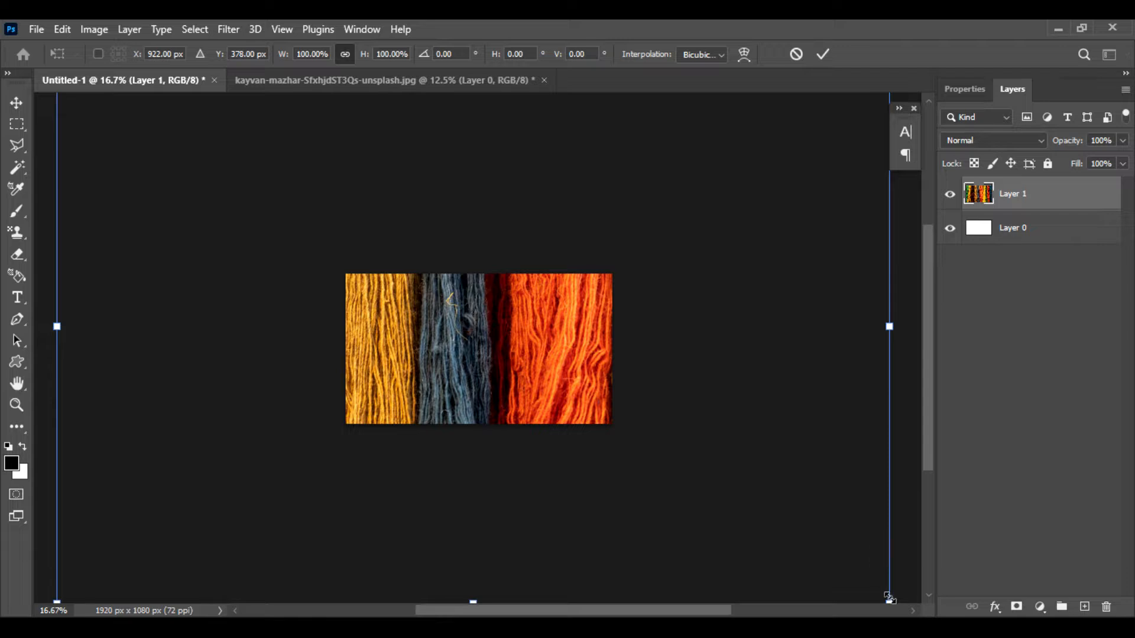
{"action": "left_click_drag", "start_coordinate": [889, 598], "coordinate": [610, 407]}
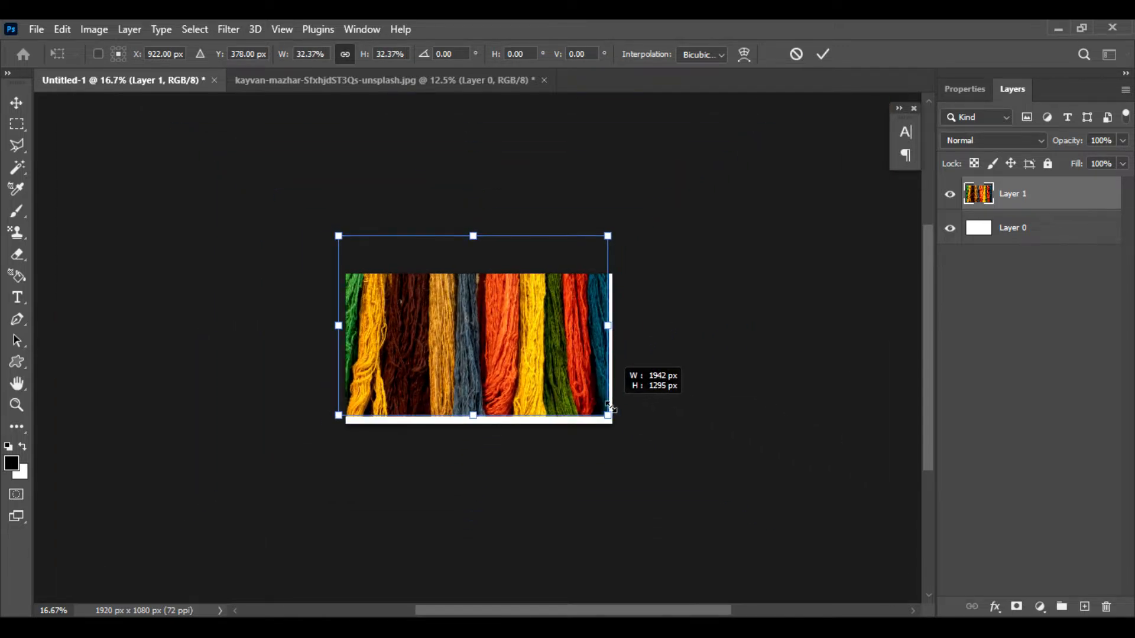
{"action": "left_click_drag", "start_coordinate": [532, 385], "coordinate": [534, 392]}
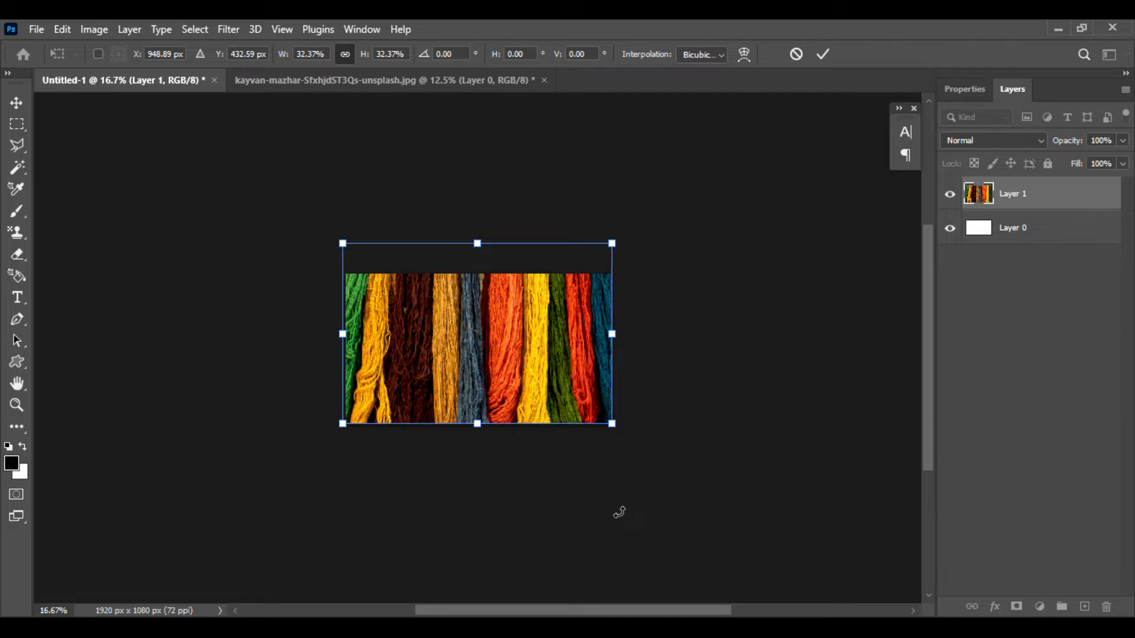
{"action": "key", "text": "Return"}
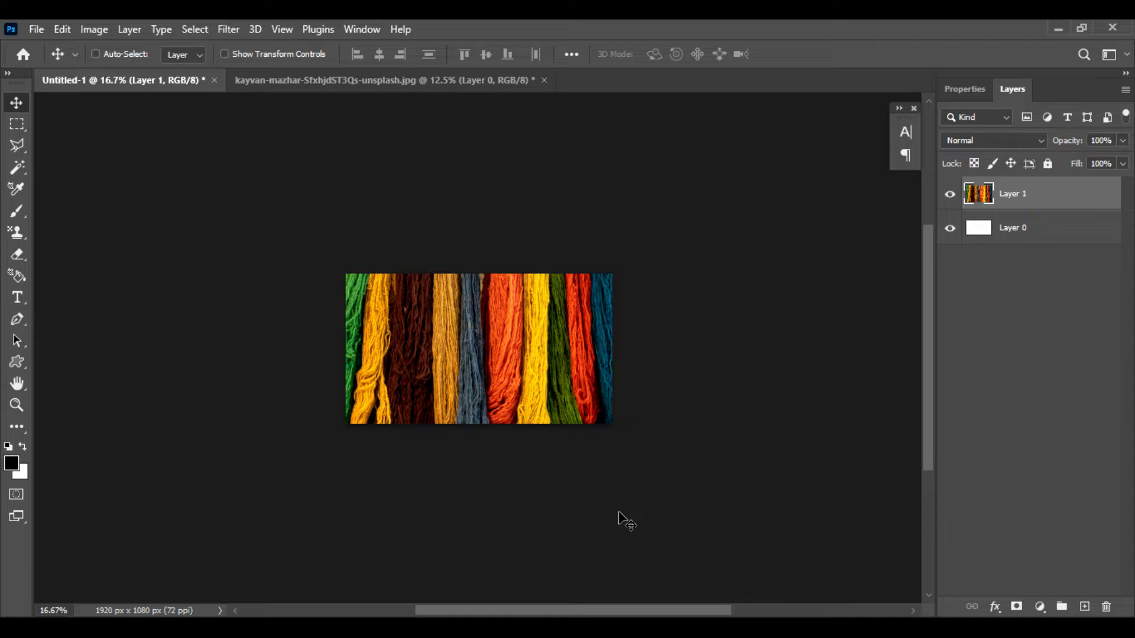
Compress Layer 1's height to about 89.42% with its upper edge on the canvas edge and its lower edge slightly past the canvas
{"action": "key", "text": "ctrl+plus"}
{"action": "key", "text": "ctrl+plus"}
{"action": "key", "text": "ctrl+plus"}
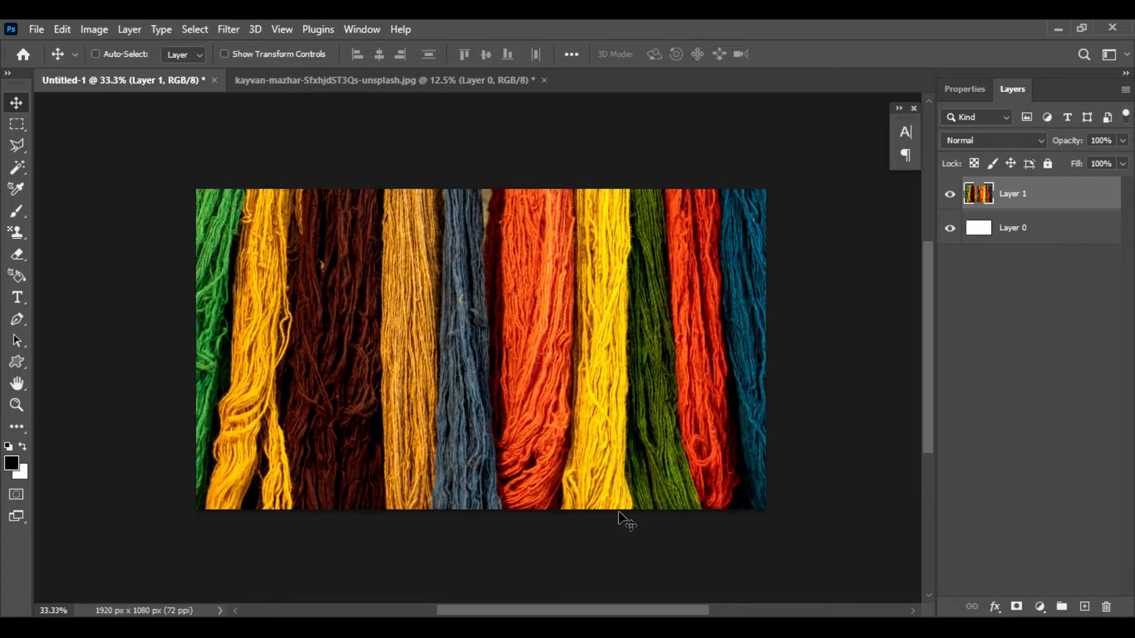
{"action": "key", "text": "ctrl+minus"}
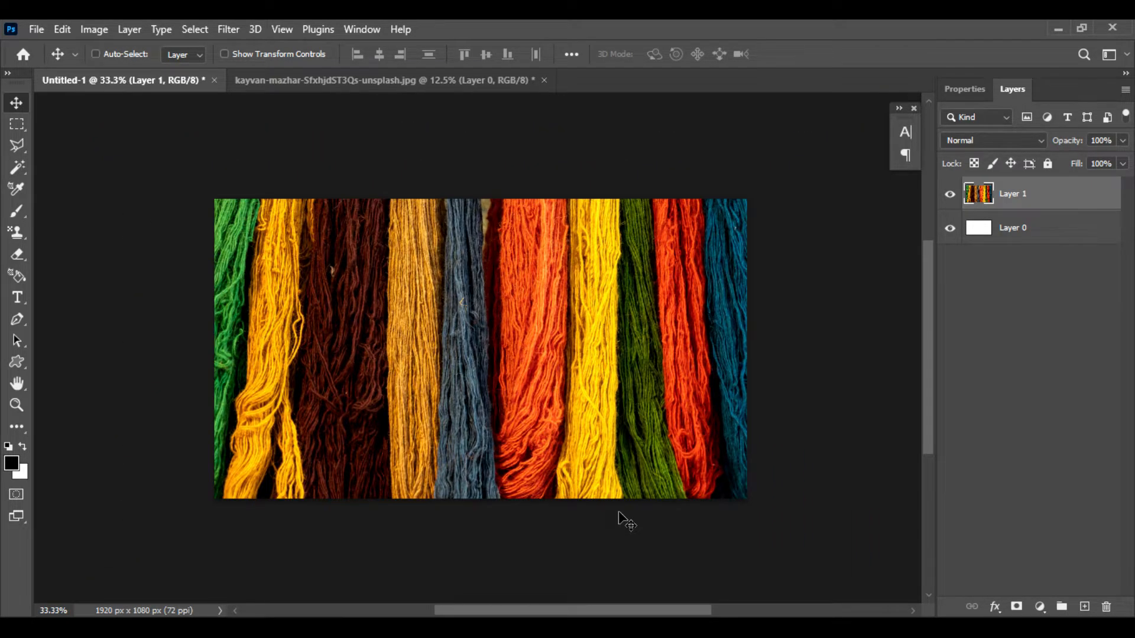
{"action": "key", "text": "ctrl+t"}
{"action": "left_click_drag", "start_coordinate": [477, 139], "coordinate": [480, 199]}
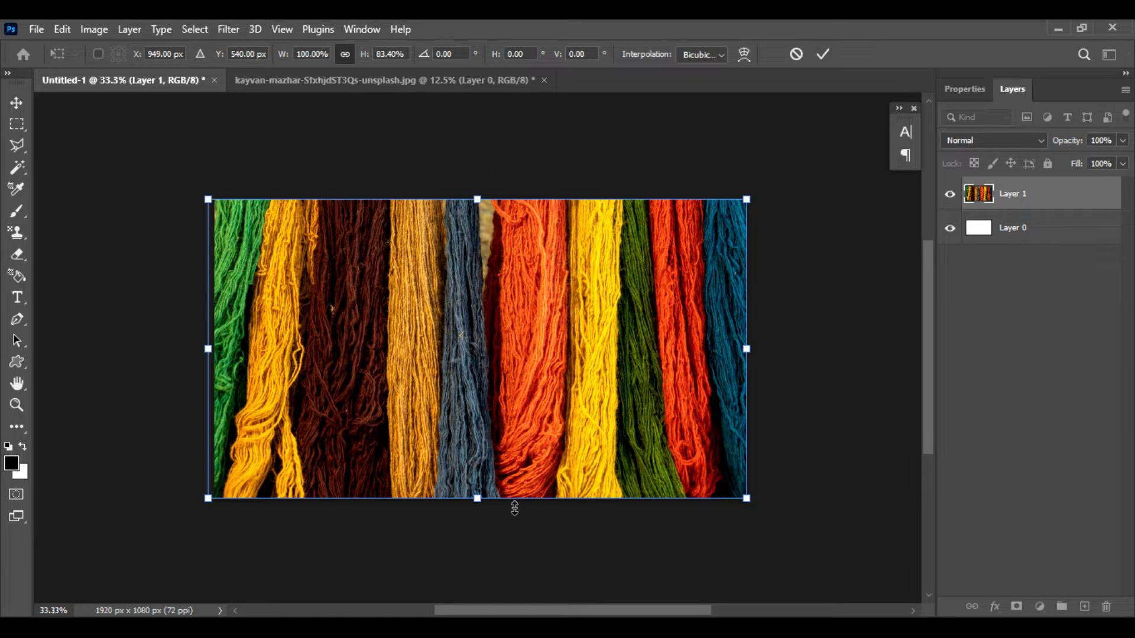
{"action": "left_click_drag", "start_coordinate": [477, 500], "coordinate": [476, 521]}
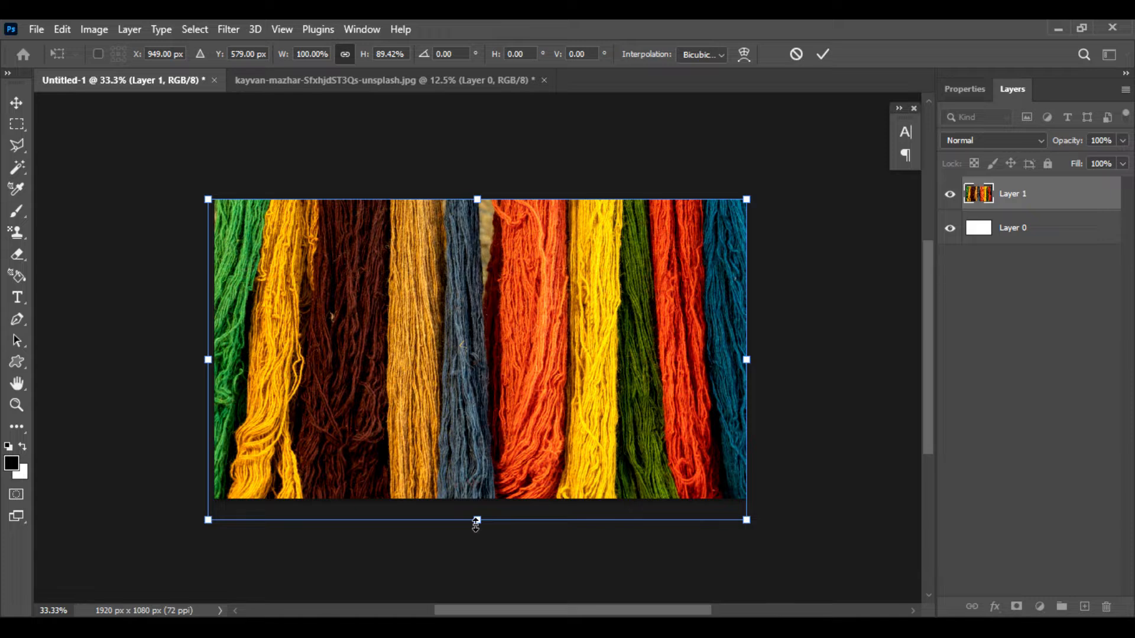
{"action": "key", "text": "Return"}
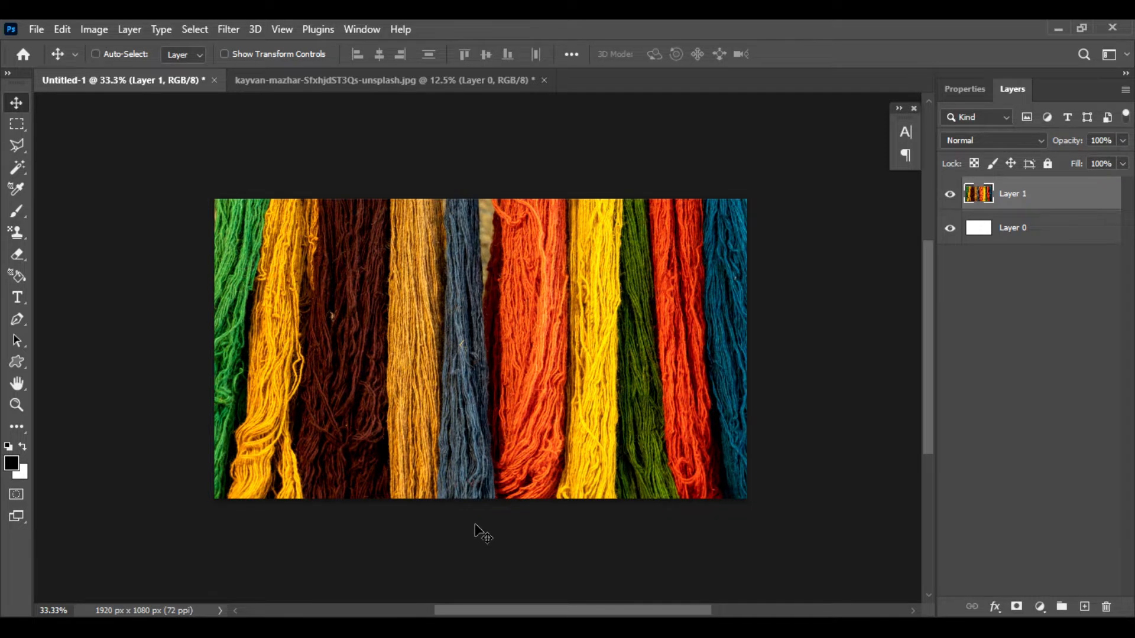
{"action": "key", "text": "ctrl+plus"}
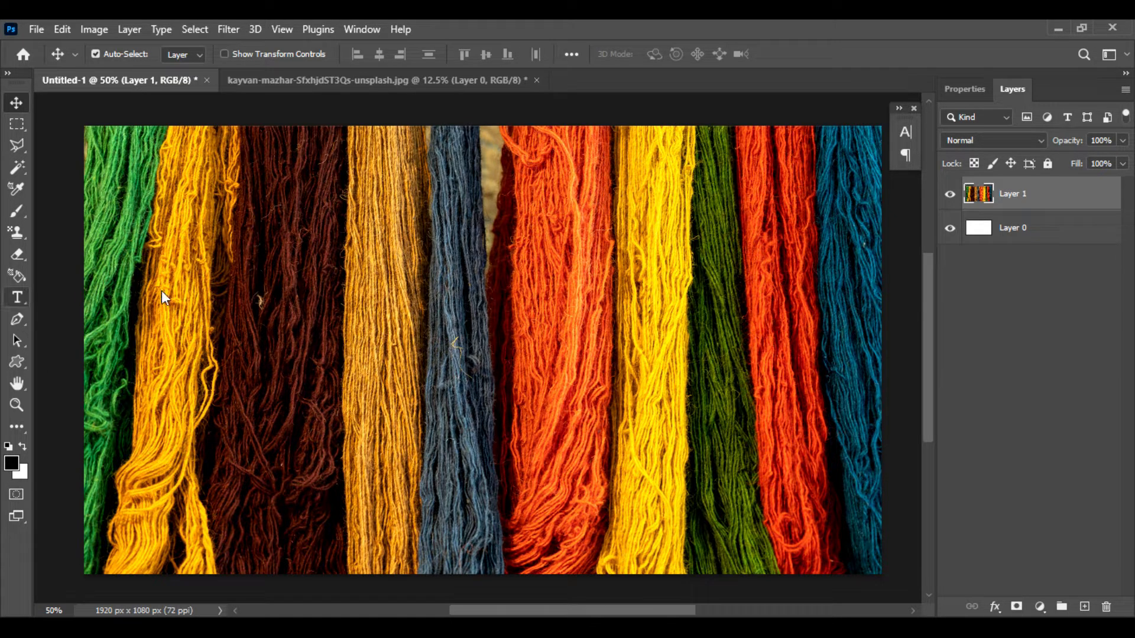
Add the white text FUN in 500 pt Game Of Squids over the yarn photo and check its character settings
{"action": "key", "text": "t"}
{"action": "left_click", "coordinate": [476, 423]}
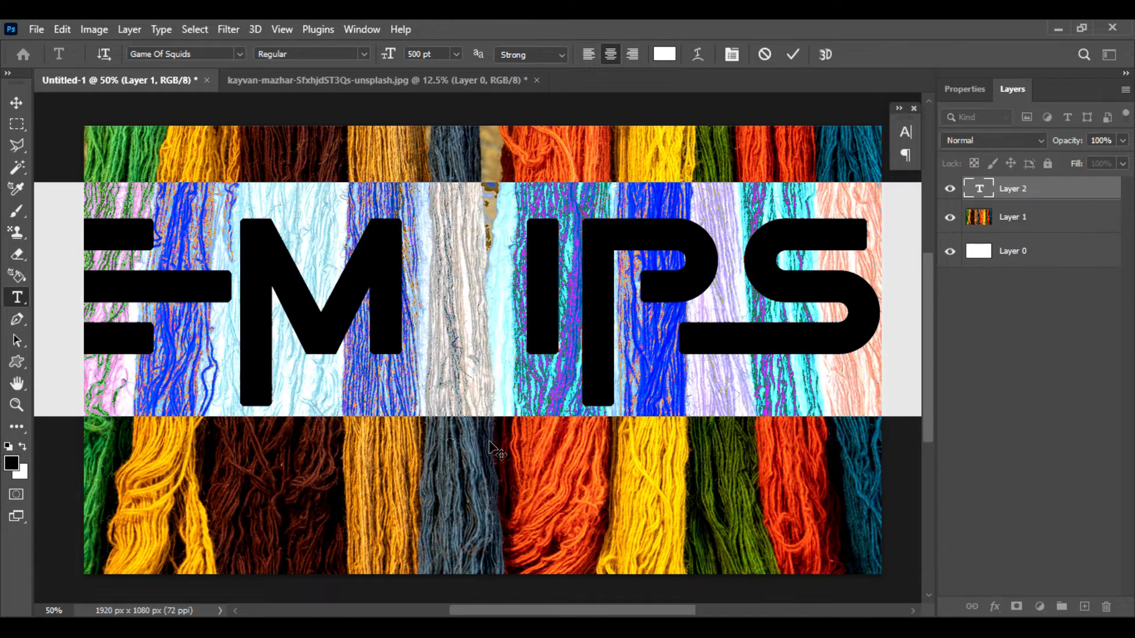
{"action": "type", "text": "FUN"}
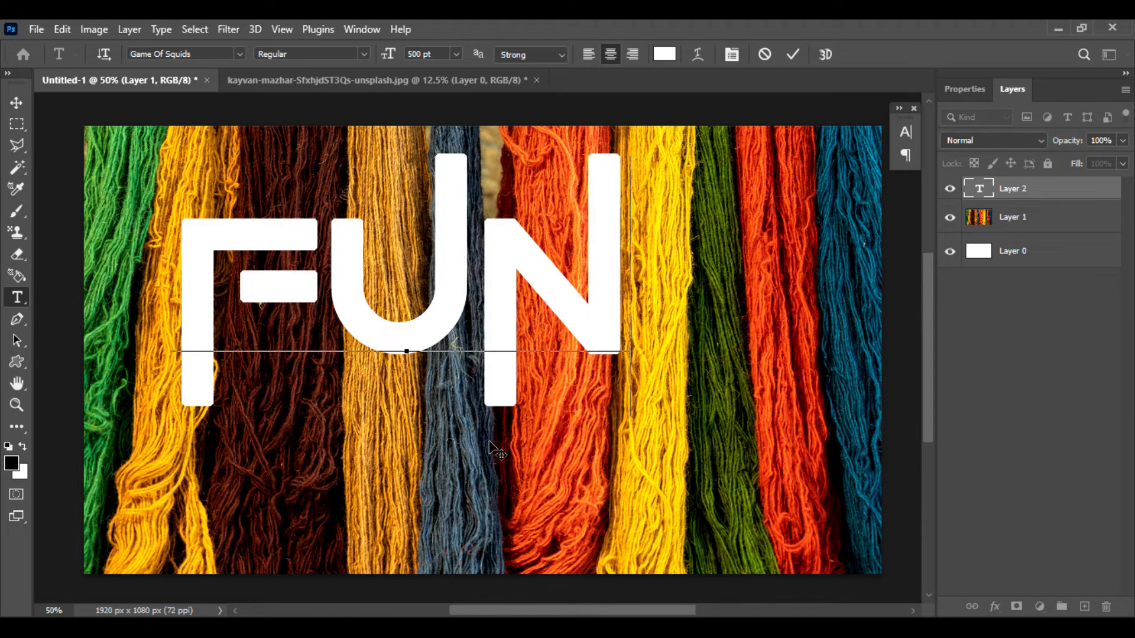
{"action": "double_click", "coordinate": [437, 298]}
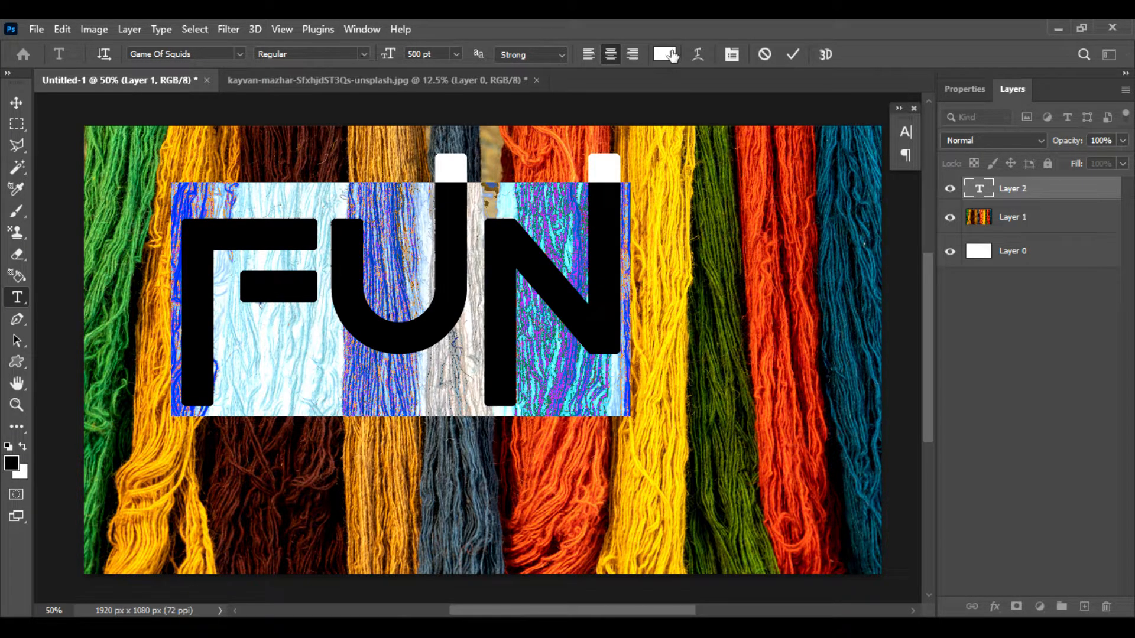
{"action": "left_click", "coordinate": [731, 55]}
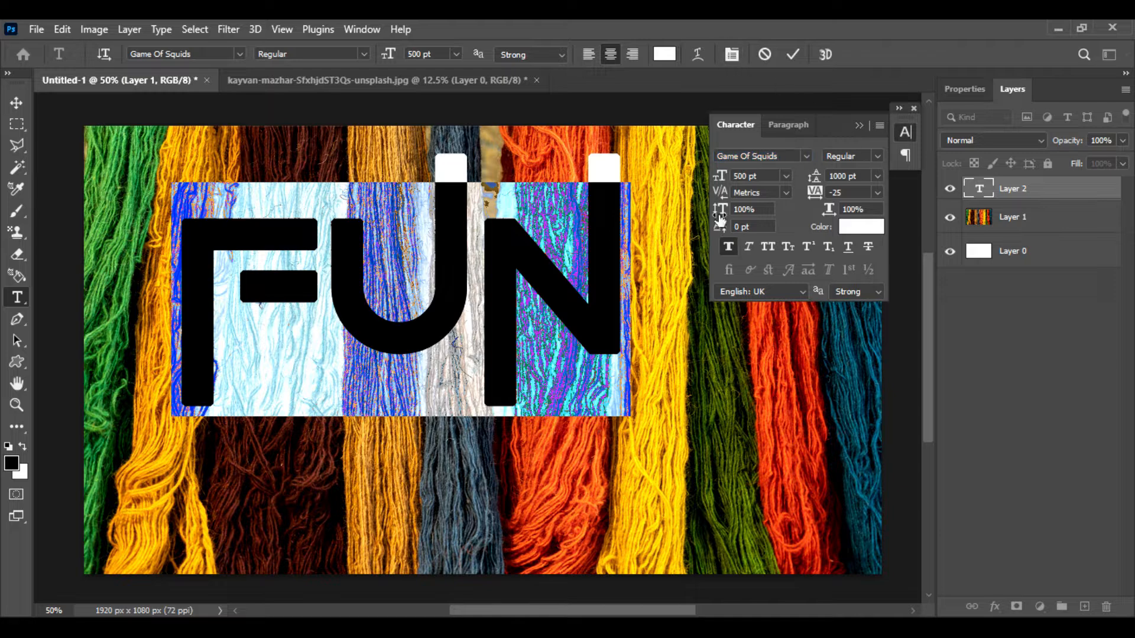
{"action": "left_click", "coordinate": [860, 125]}
Move and proportionally enlarge the FUN text so it is centred and nearly fills the canvas
{"action": "left_click", "coordinate": [17, 105]}
{"action": "left_click_drag", "start_coordinate": [450, 306], "coordinate": [685, 430]}
{"action": "key", "text": "ctrl+t"}
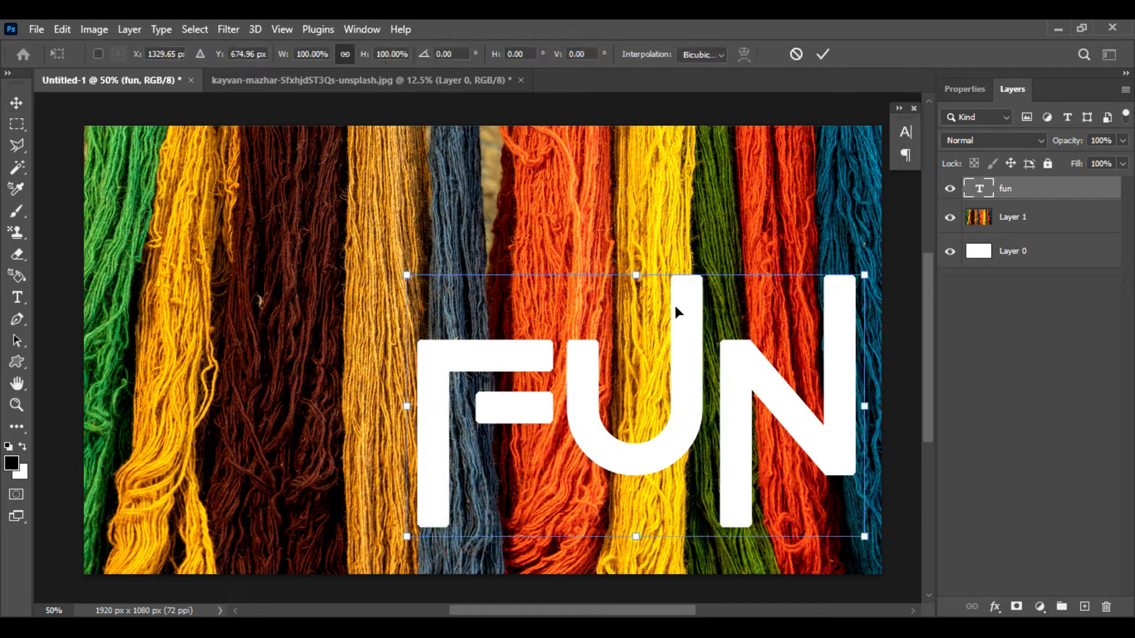
{"action": "left_click_drag", "start_coordinate": [633, 273], "coordinate": [629, 200]}
{"action": "left_click_drag", "start_coordinate": [552, 402], "coordinate": [420, 354]}
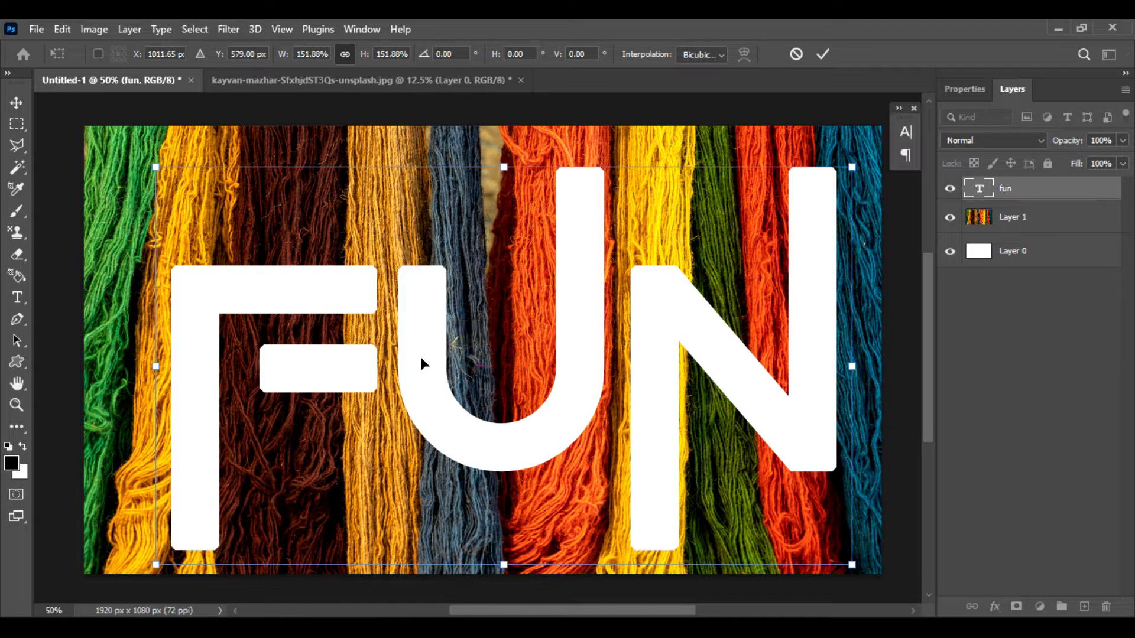
{"action": "left_click_drag", "start_coordinate": [156, 168], "coordinate": [94, 132]}
{"action": "left_click_drag", "start_coordinate": [542, 411], "coordinate": [568, 450]}
{"action": "key", "text": "Return"}
Convert the fun text layer and the yarn photo on Layer 1 into separate smart objects
{"action": "right_click", "coordinate": [1022, 190]}
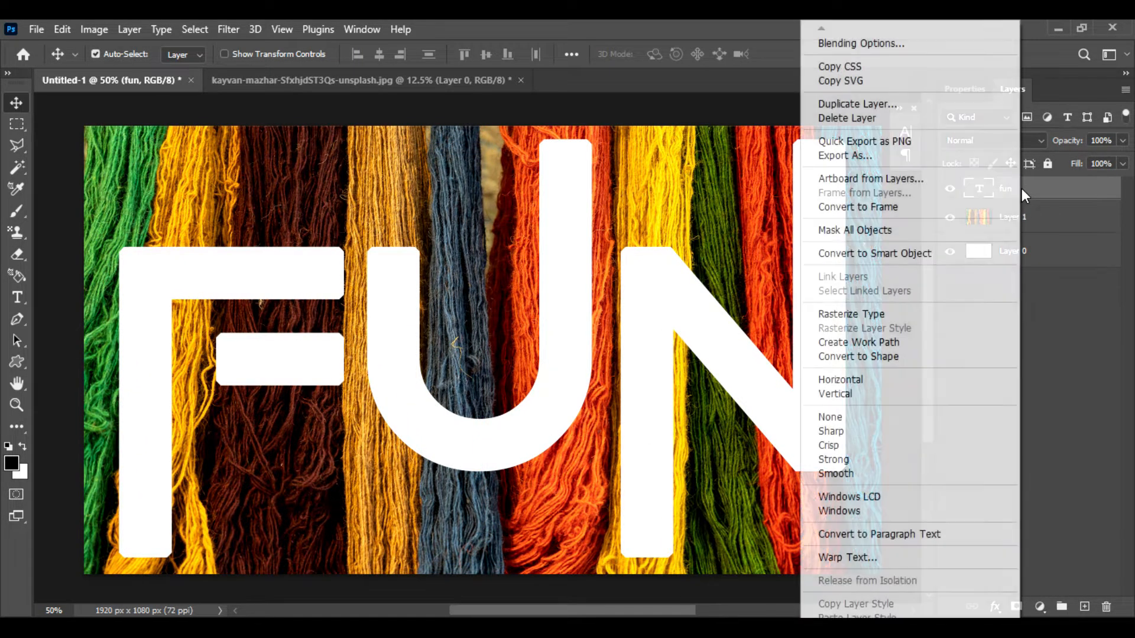
{"action": "left_click", "coordinate": [953, 266]}
{"action": "right_click", "coordinate": [1058, 235]}
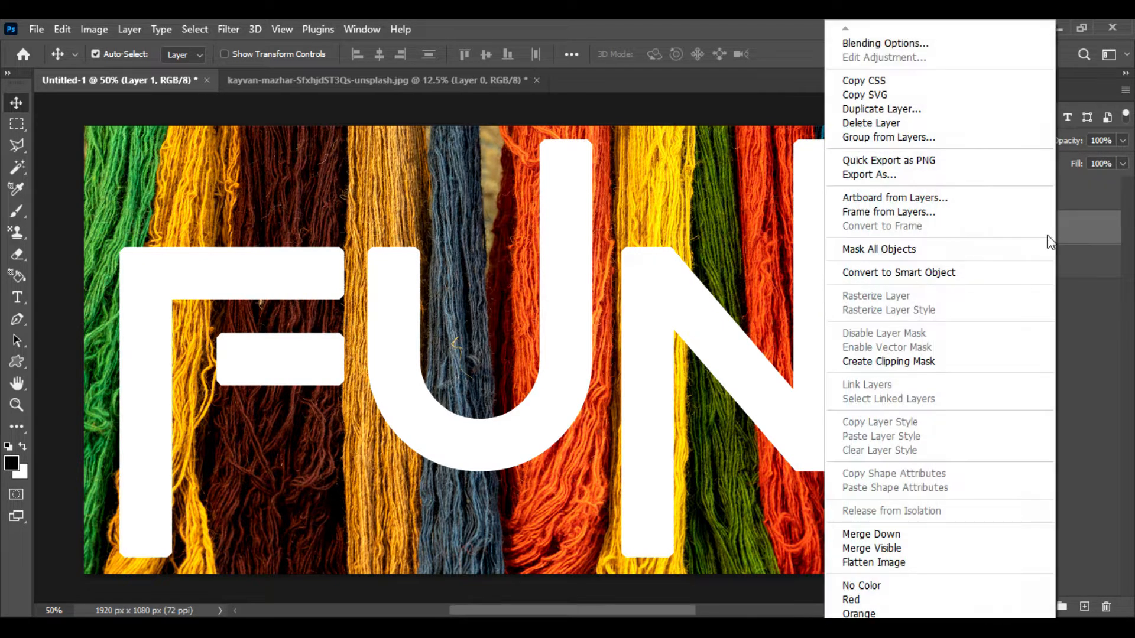
{"action": "left_click", "coordinate": [988, 274]}
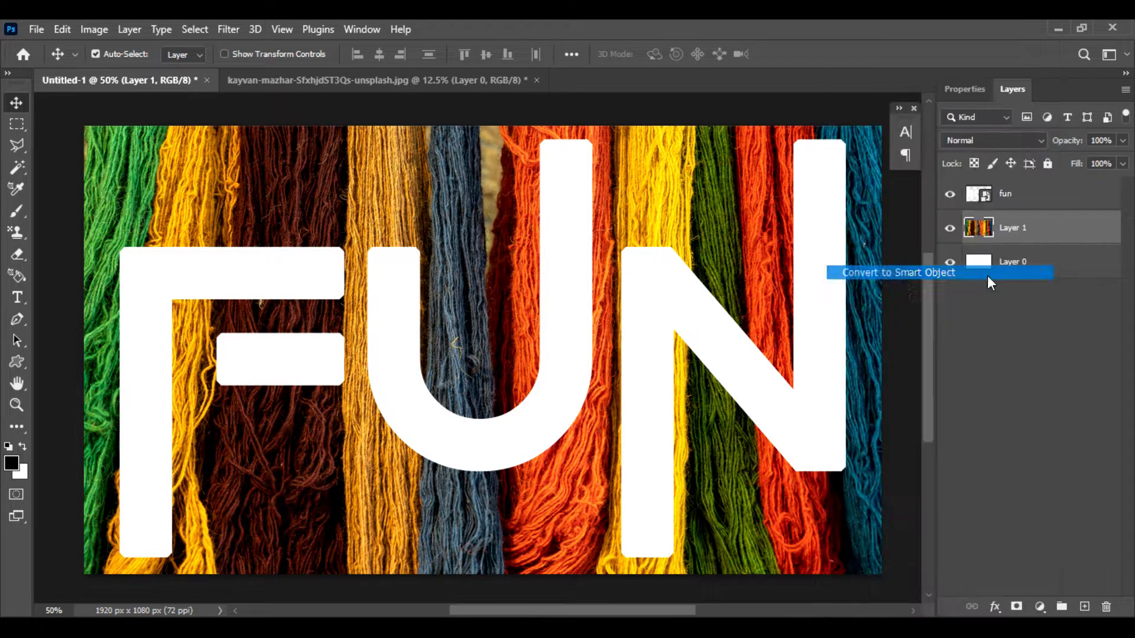
Load the fun layer's letter shapes as a selection, hide that layer, and mask Layer 1 with the selection
{"action": "left_click", "coordinate": [971, 201], "text": "ctrl"}
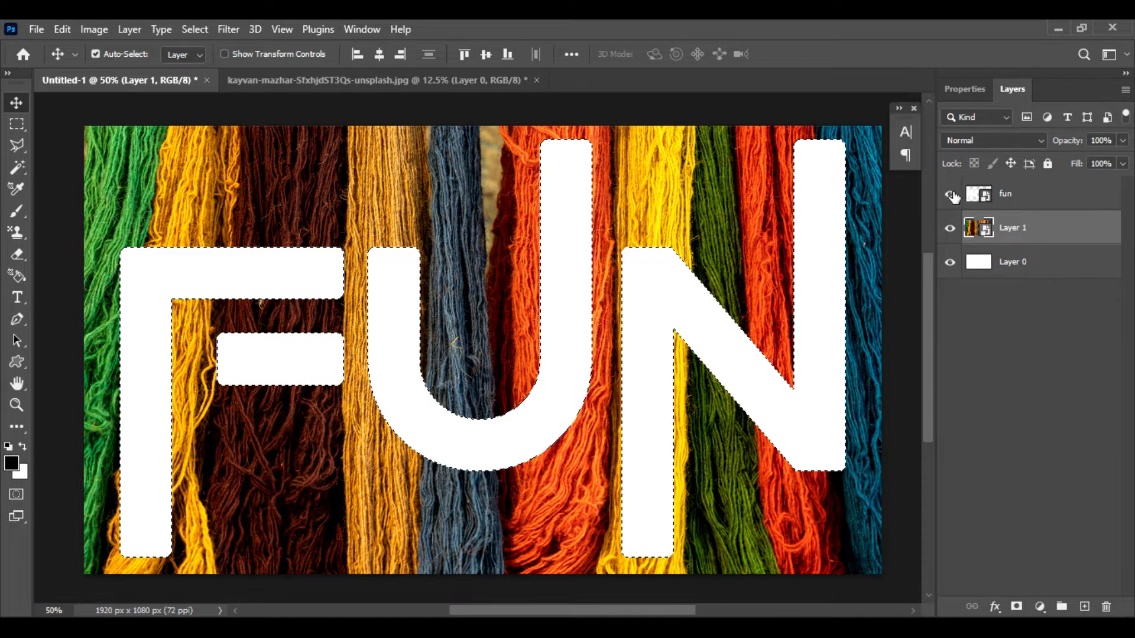
{"action": "left_click", "coordinate": [950, 194]}
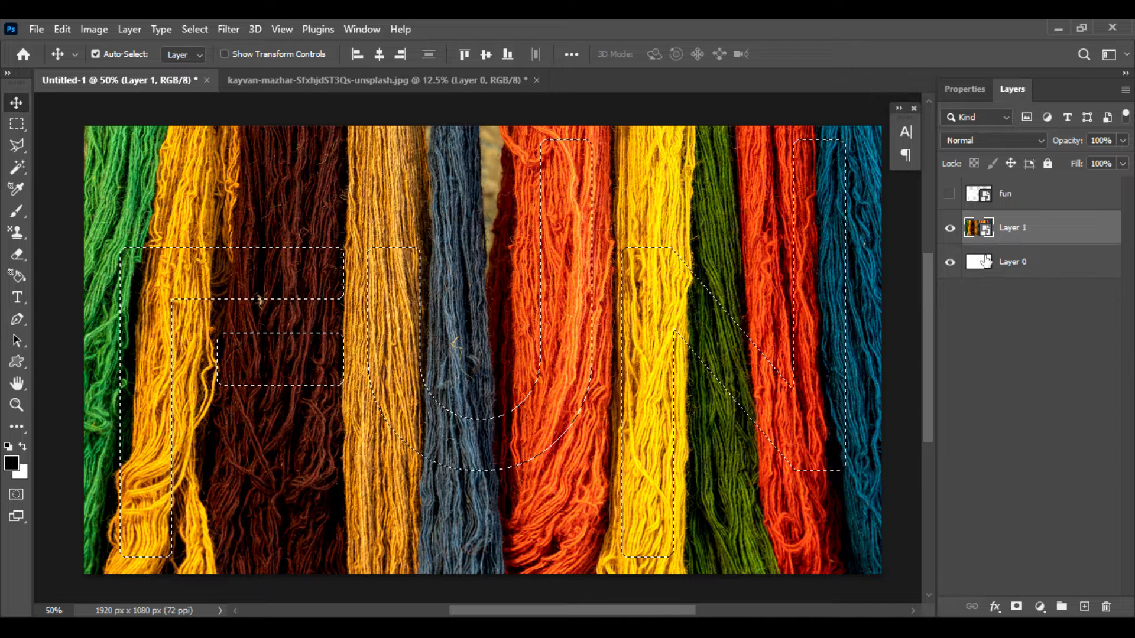
{"action": "left_click", "coordinate": [1017, 607]}
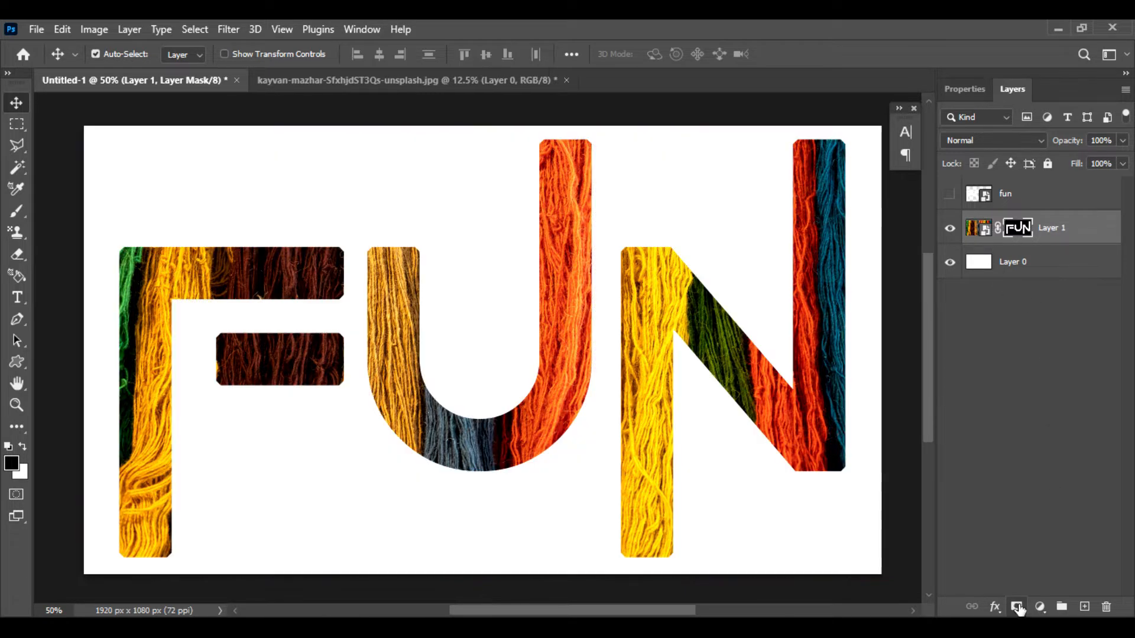
Add a Solid Color fill layer above Layer 0 in blue #20aedd as the background
{"action": "left_click", "coordinate": [1048, 262]}
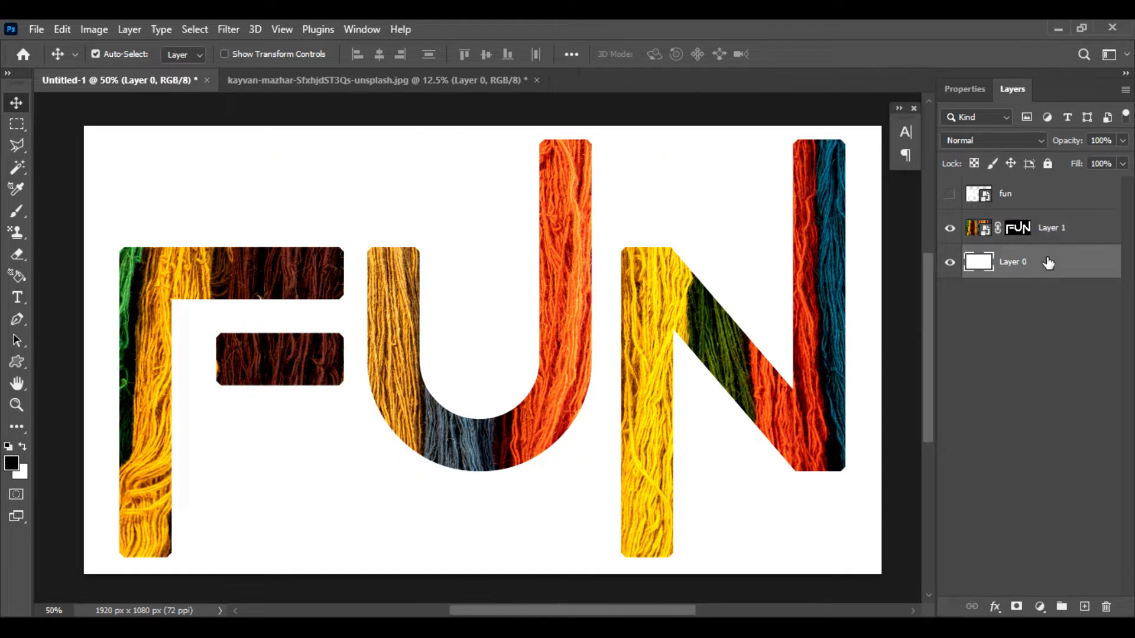
{"action": "left_click", "coordinate": [1040, 606]}
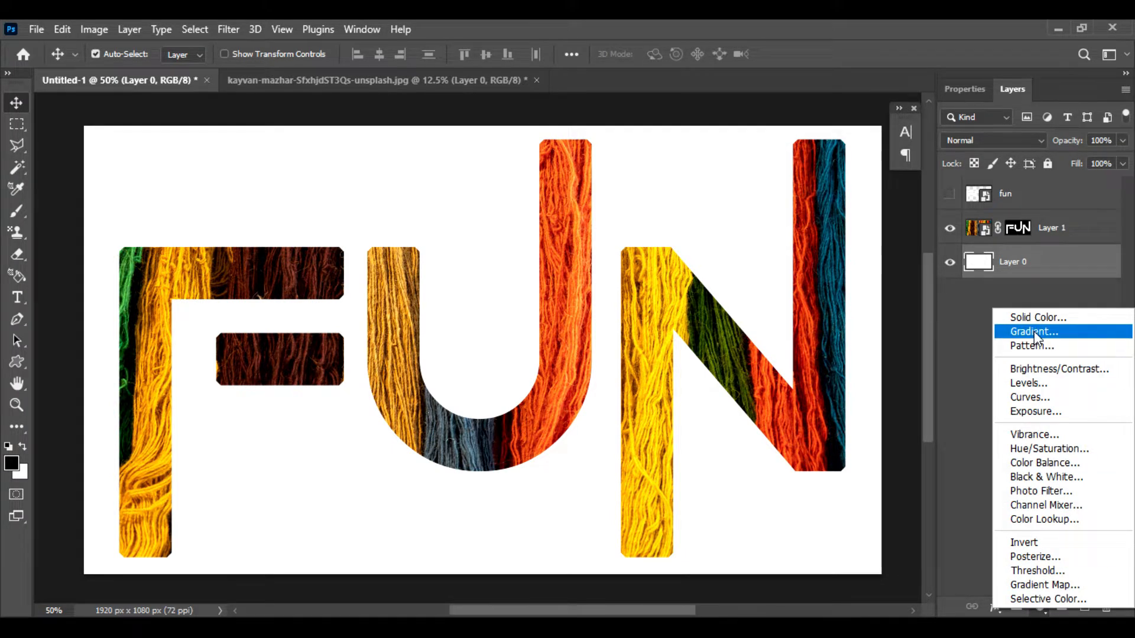
{"action": "left_click", "coordinate": [1036, 315]}
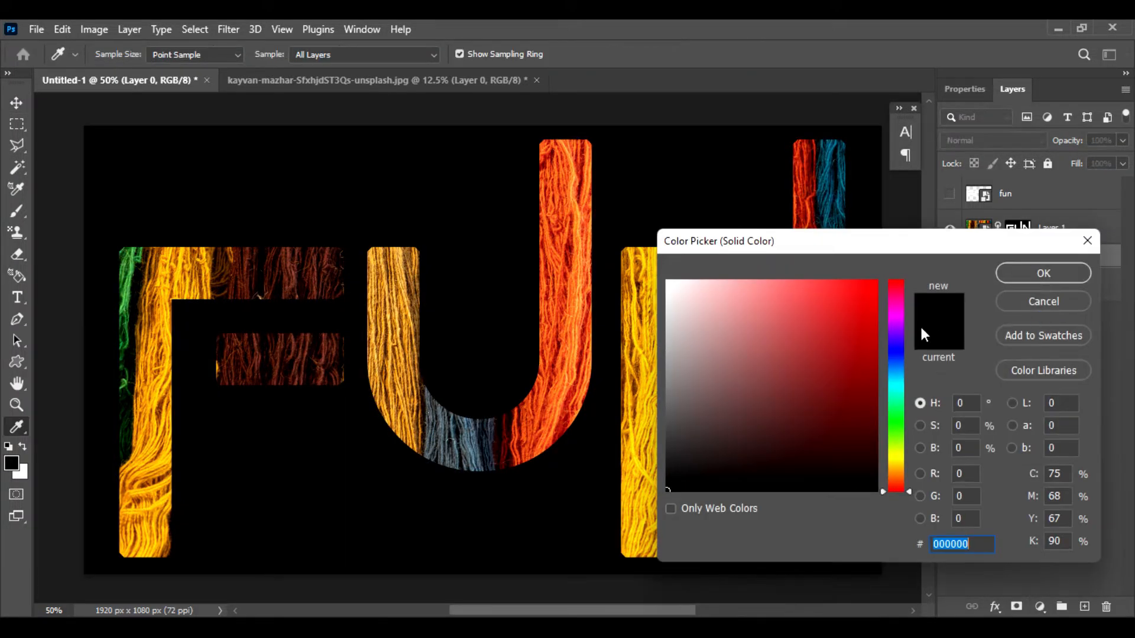
{"action": "left_click", "coordinate": [896, 385]}
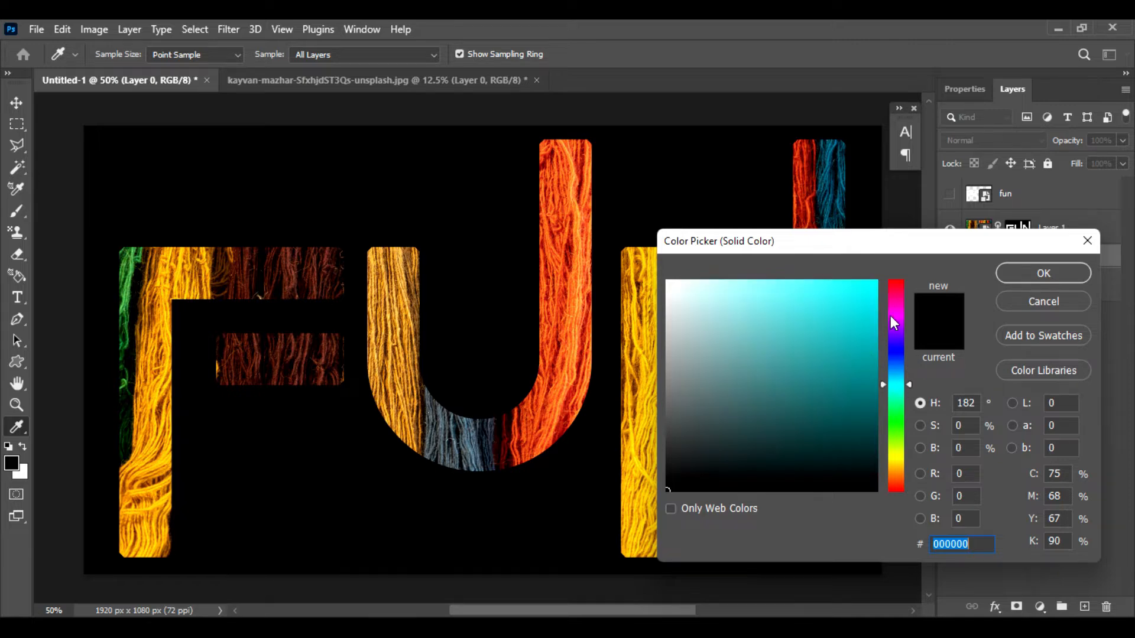
{"action": "type", "text": "2cf5fc"}
{"action": "left_click_drag", "start_coordinate": [839, 282], "coordinate": [847, 309]}
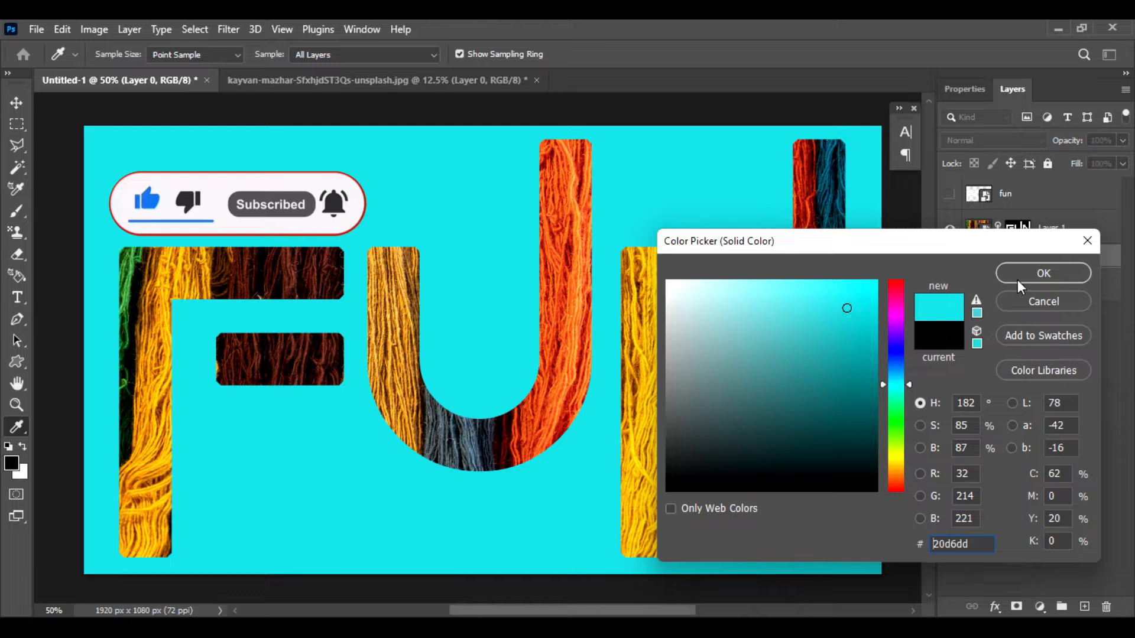
{"action": "left_click_drag", "start_coordinate": [899, 448], "coordinate": [887, 378]}
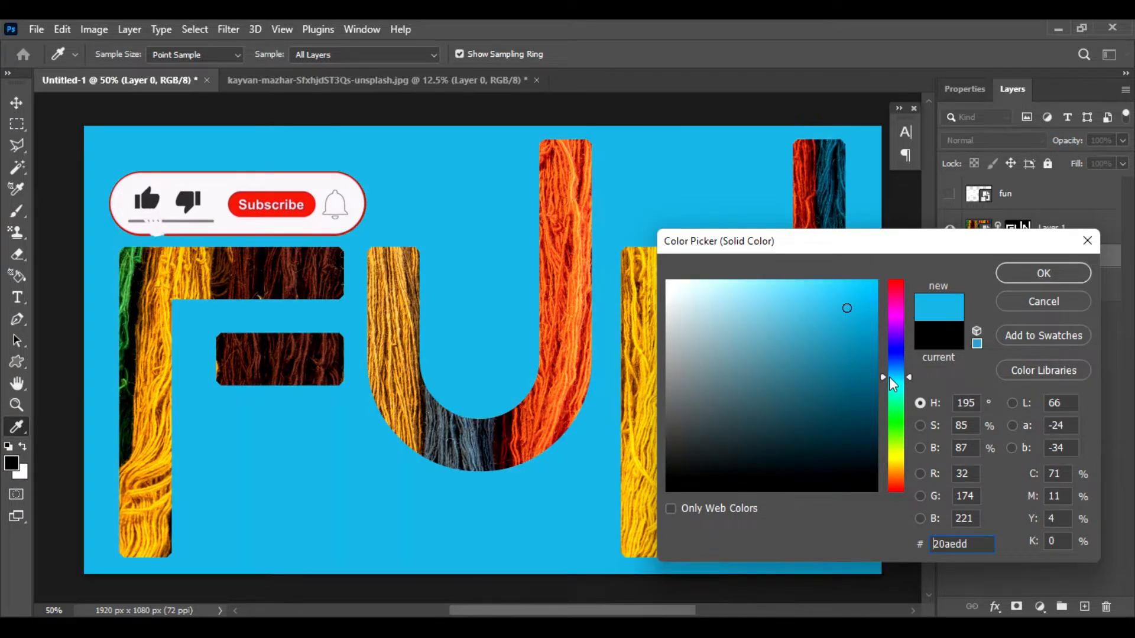
{"action": "left_click", "coordinate": [1047, 270]}
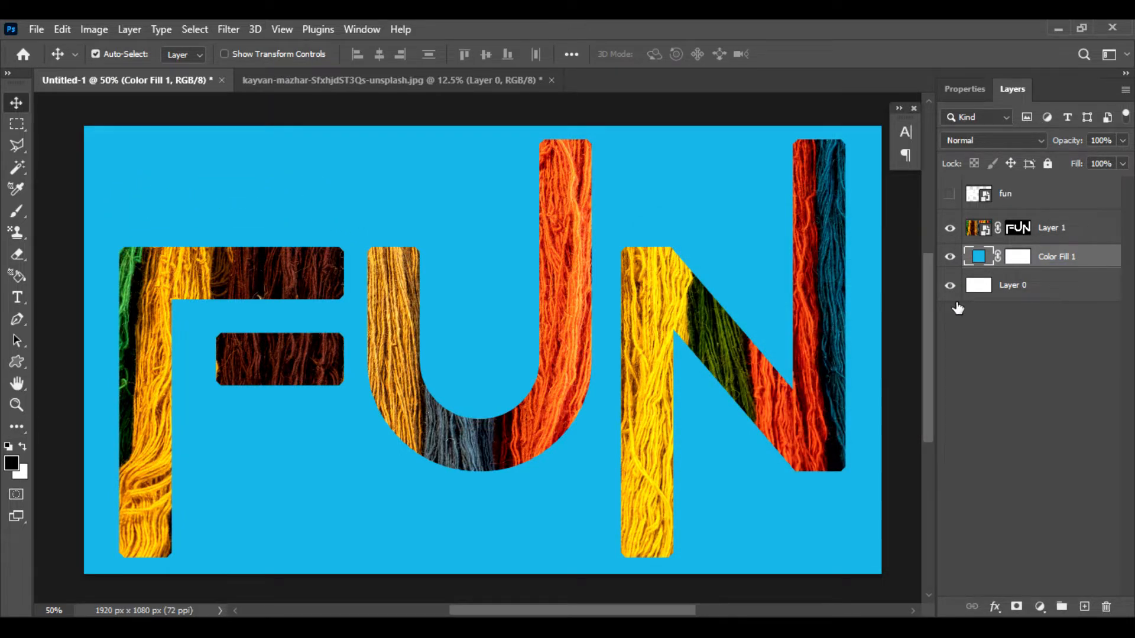
{"action": "left_click", "coordinate": [1012, 239]}
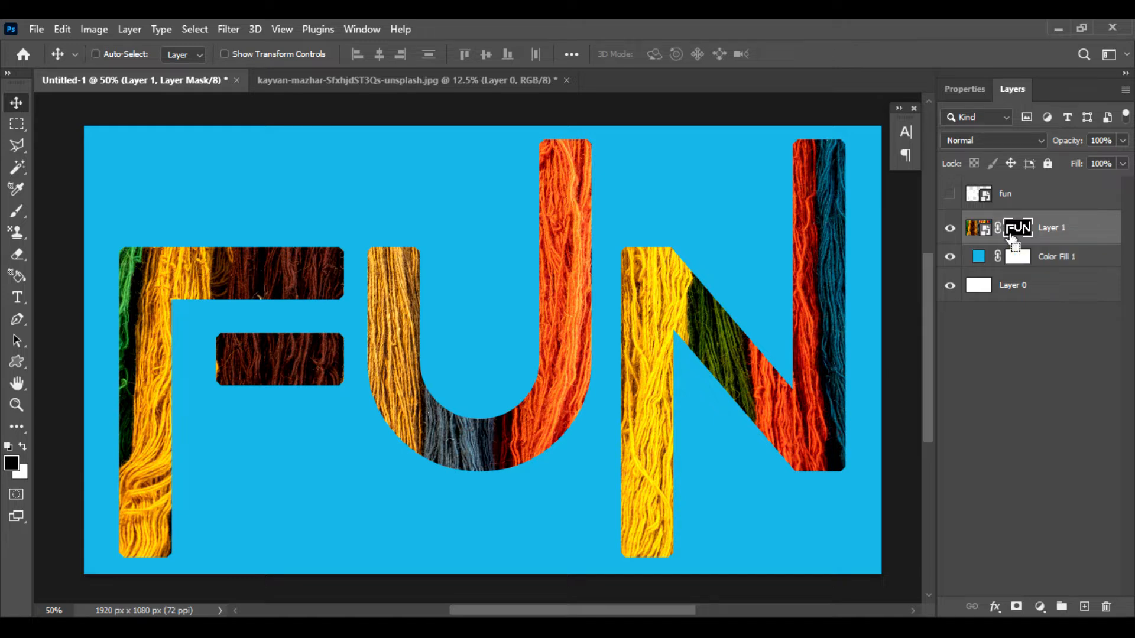
{"action": "key", "text": "ctrl+t"}
{"action": "left_click_drag", "start_coordinate": [877, 123], "coordinate": [850, 136]}
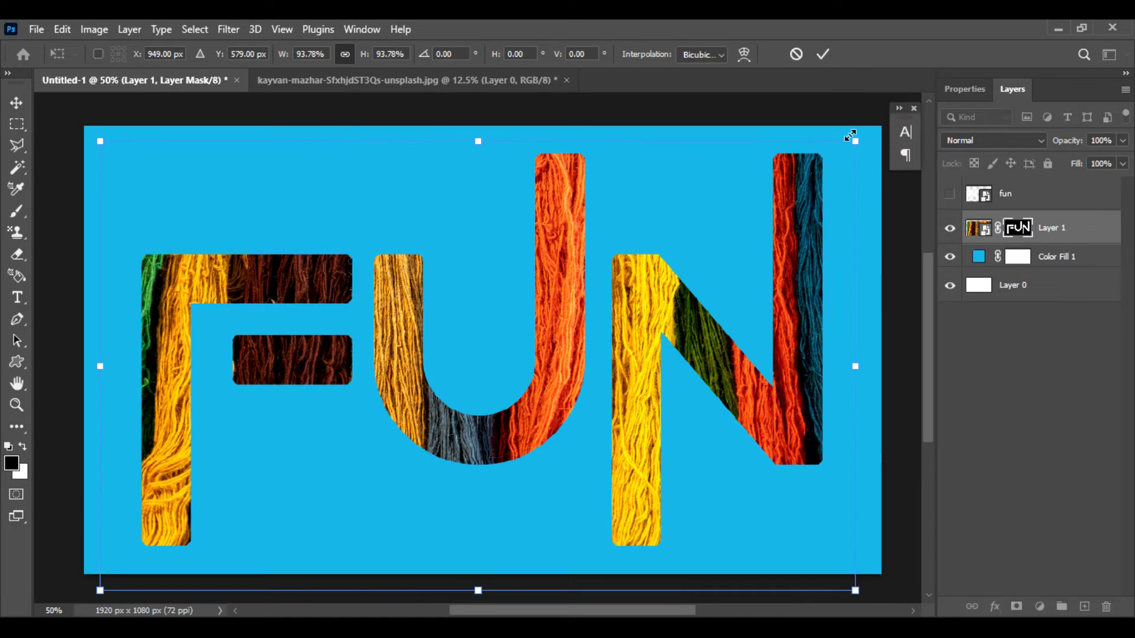
Unlink Layer 1's mask from its photo, scale only the mask to about 100.36%, and link them again
{"action": "left_click", "coordinate": [998, 230]}
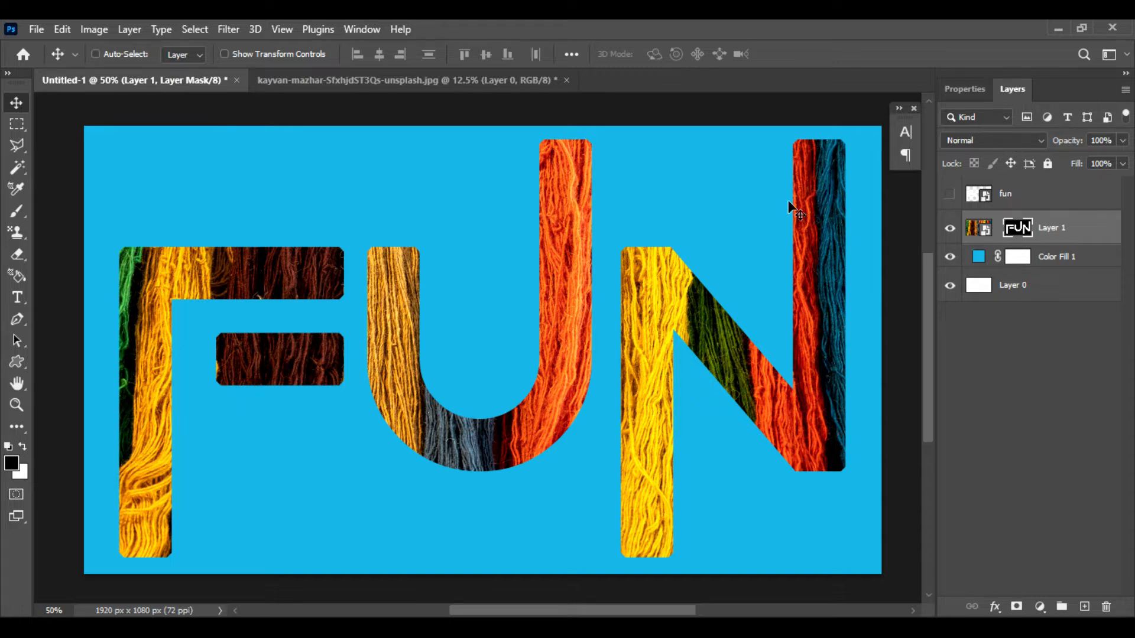
{"action": "key", "text": "ctrl+t"}
{"action": "mouse_move", "coordinate": [846, 139]}
{"action": "left_mouse_down"}
{"action": "mouse_move", "coordinate": [835, 145]}
{"action": "mouse_move", "coordinate": [850, 142]}
{"action": "left_mouse_up"}
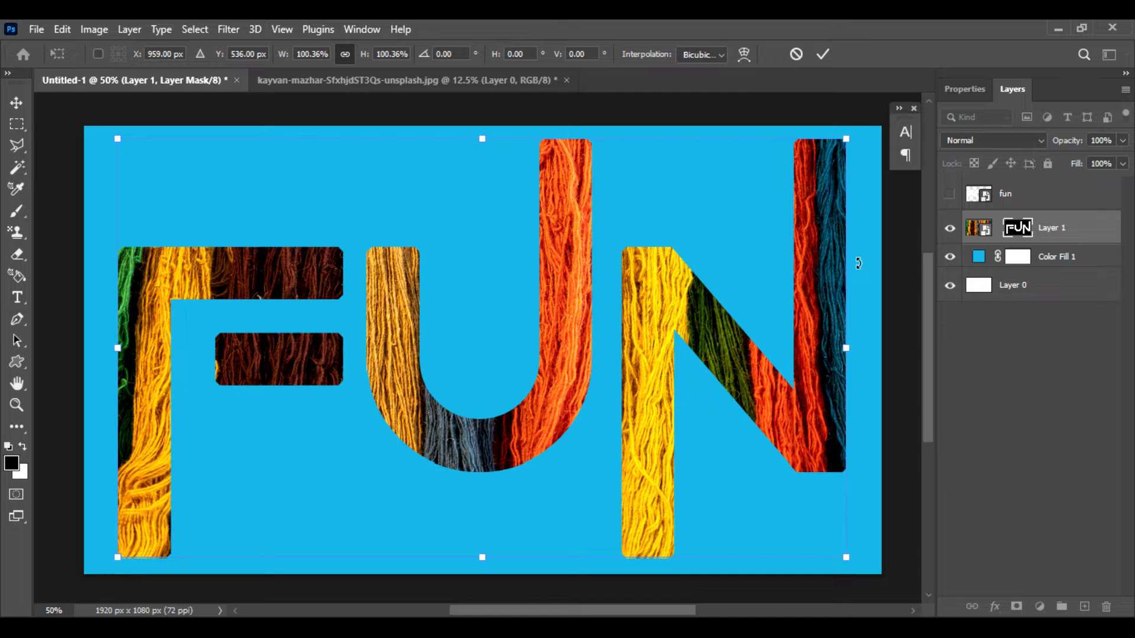
{"action": "key", "text": "Return"}
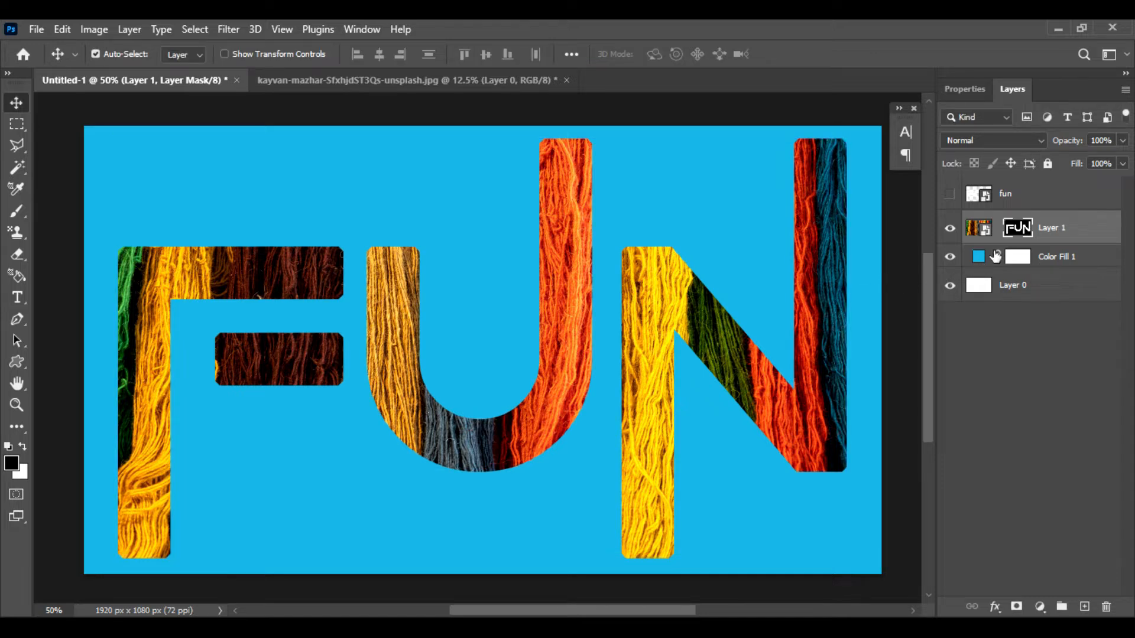
{"action": "left_click", "coordinate": [999, 230]}
Set up the Eraser with the recent furry sampled brush at 400 px and a Shape Dynamics angle jitter of 85%
{"action": "left_click", "coordinate": [16, 255]}
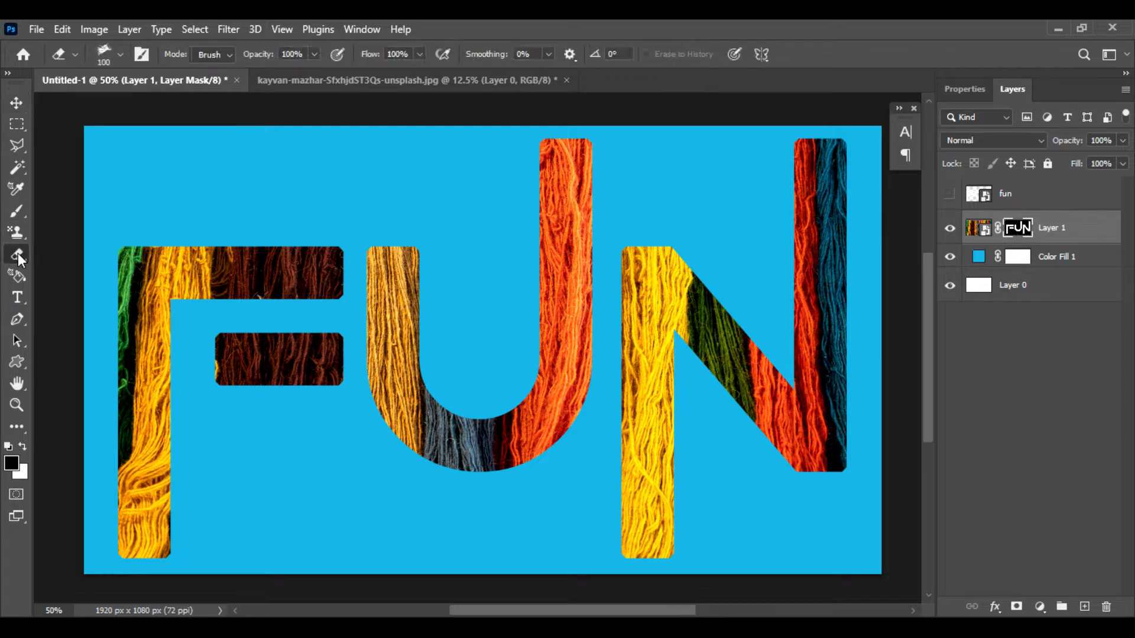
{"action": "left_click", "coordinate": [109, 53]}
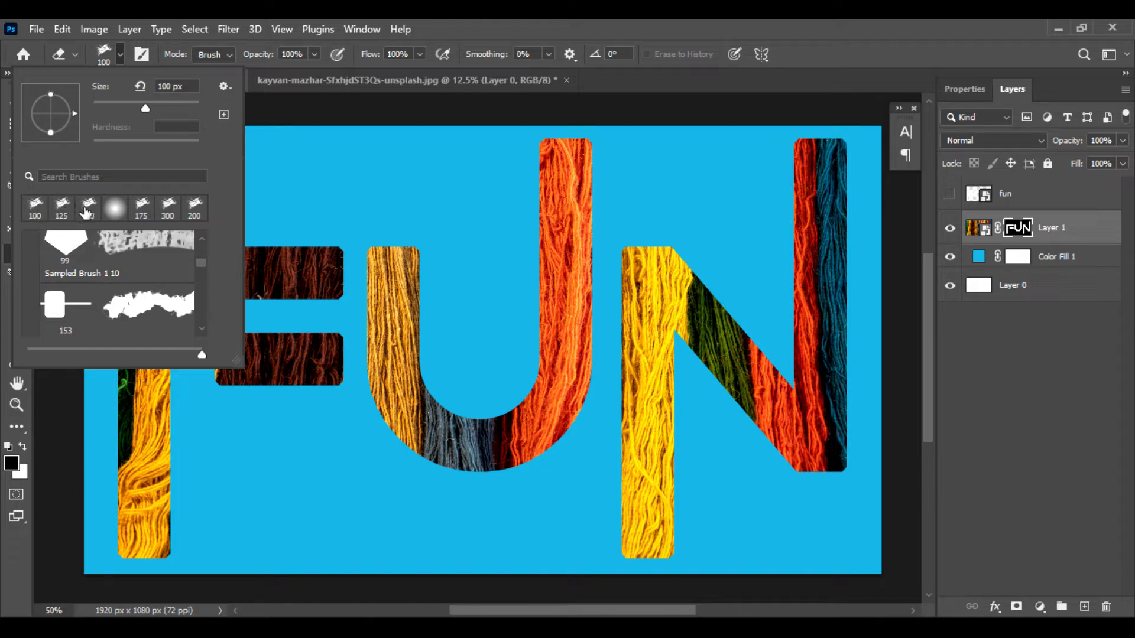
{"action": "double_click", "coordinate": [33, 208]}
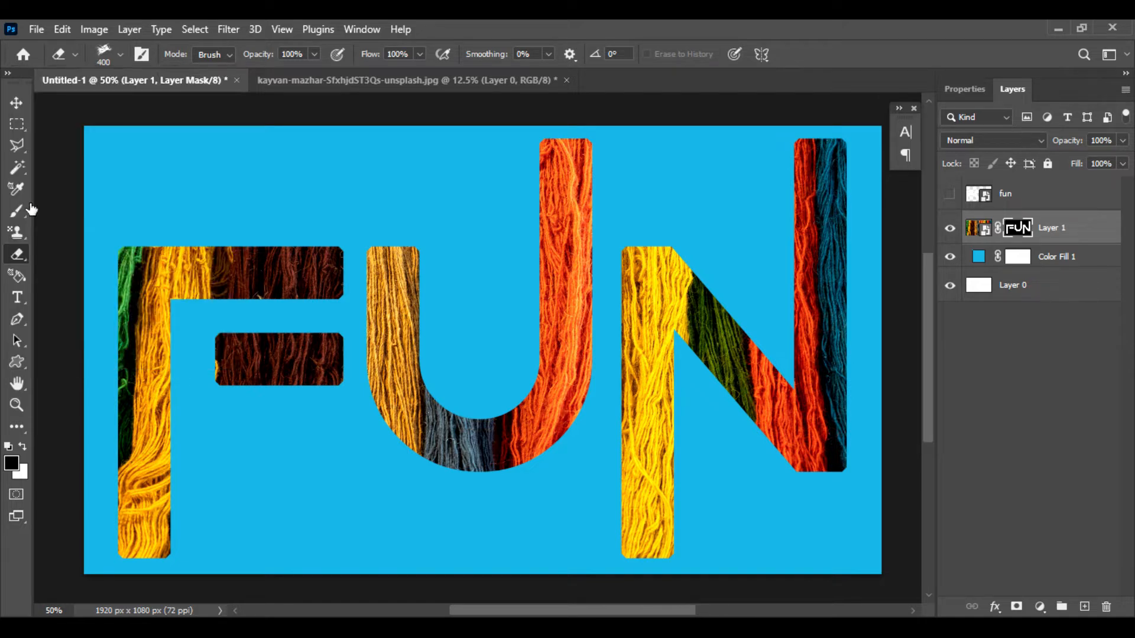
{"action": "left_click", "coordinate": [142, 54]}
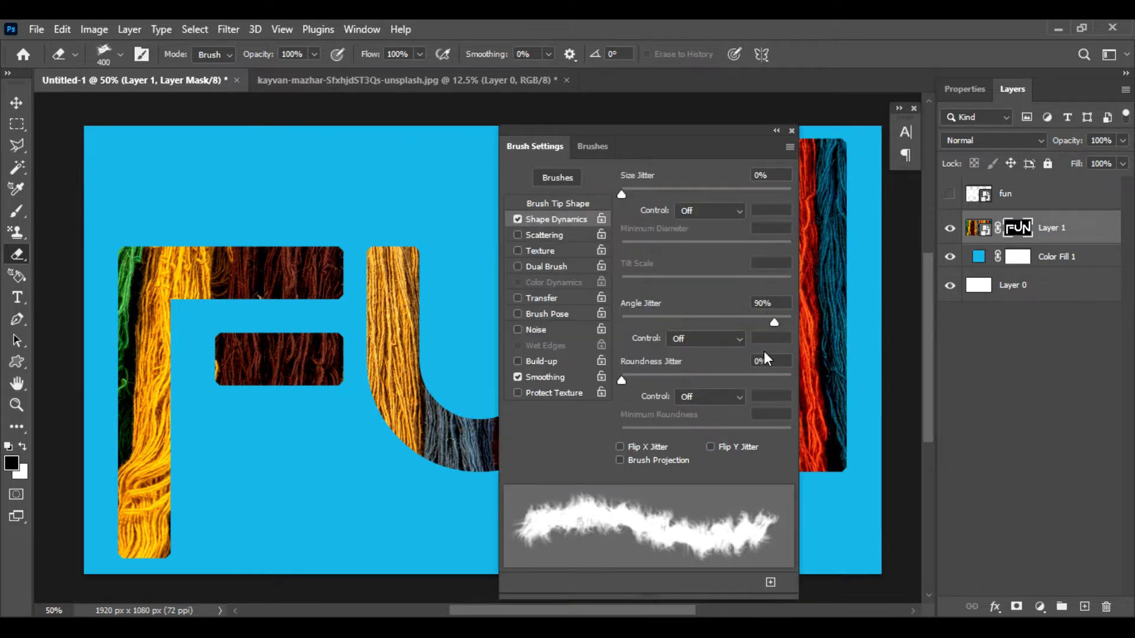
{"action": "left_click_drag", "start_coordinate": [774, 322], "coordinate": [766, 319]}
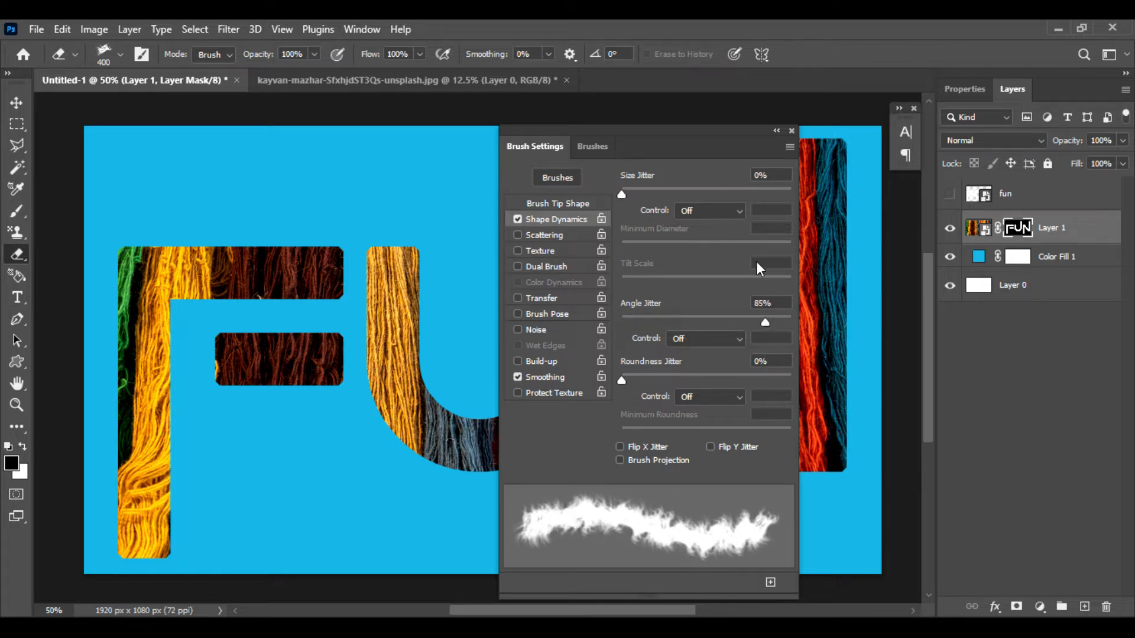
{"action": "left_click", "coordinate": [791, 132]}
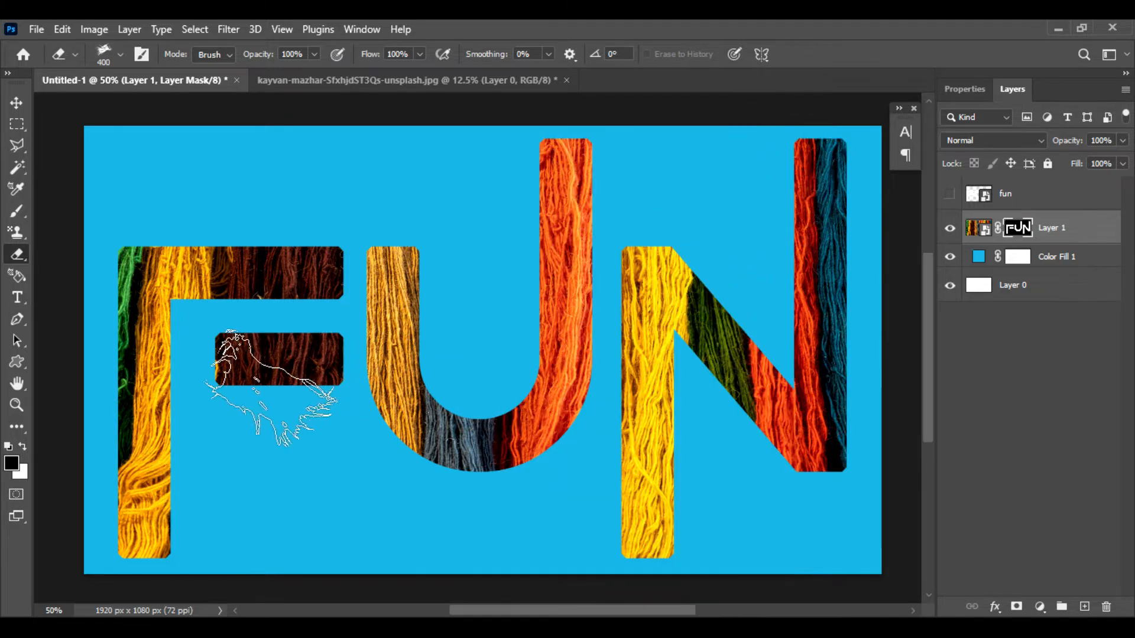
Reduce the eraser to 100 px and fray Layer 1's mask edges around the F's middle and upper bars
{"action": "key", "text": "ctrl+plus"}
{"action": "key", "text": "ctrl+plus"}
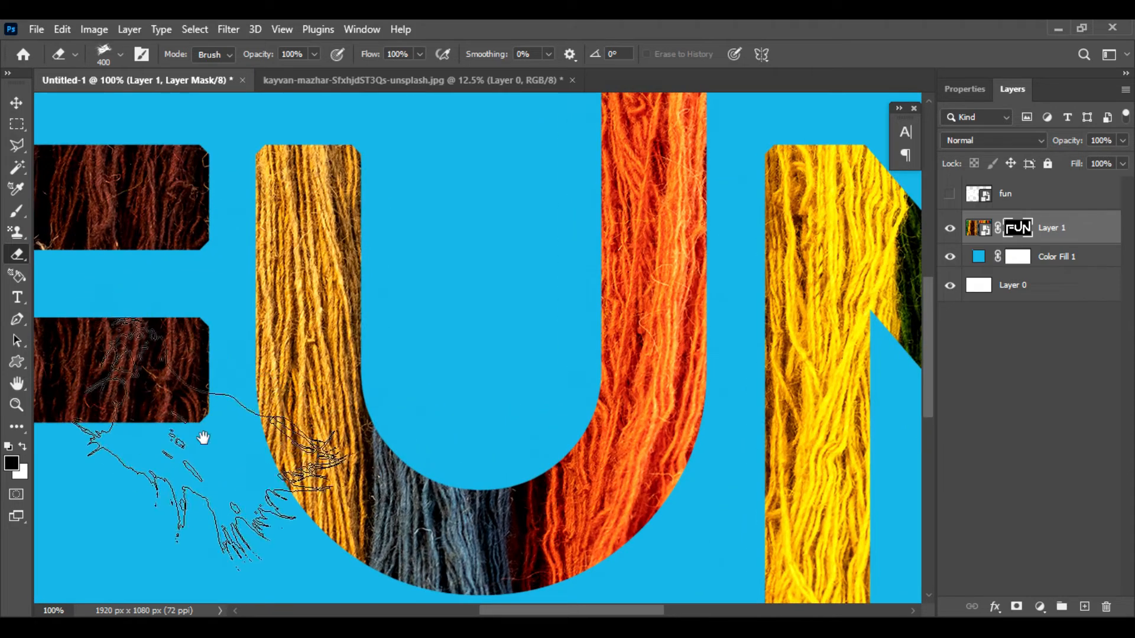
{"action": "left_click_drag", "start_coordinate": [206, 436], "coordinate": [482, 430]}
{"action": "key", "text": "bracketleft"}
{"action": "key", "text": "bracketleft"}
{"action": "key", "text": "bracketleft"}
{"action": "key", "text": "bracketleft"}
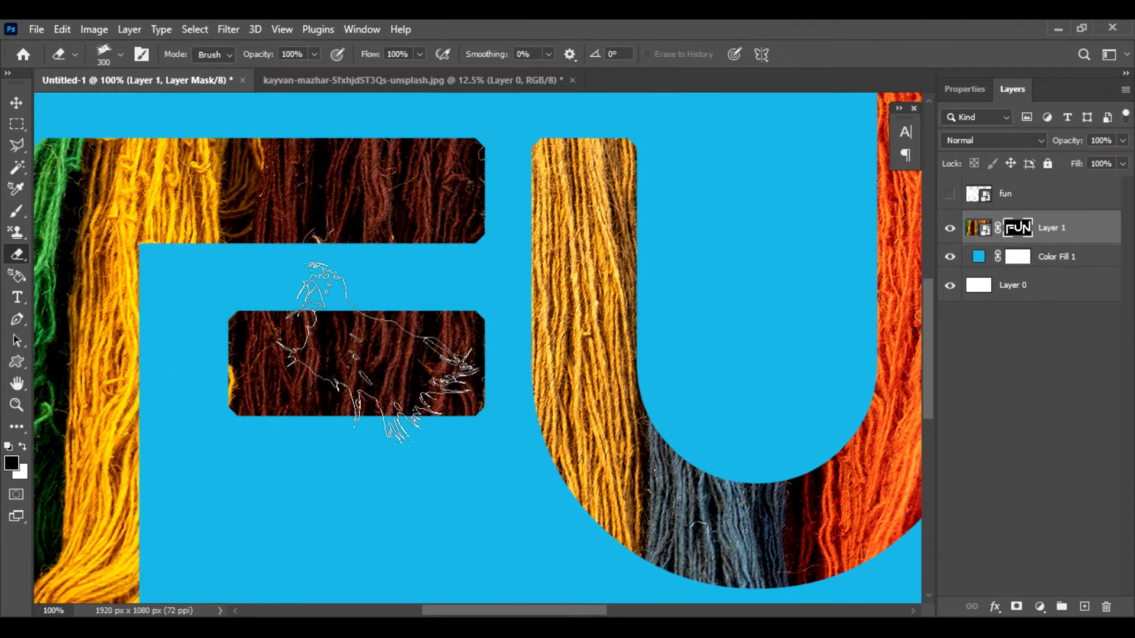
{"action": "key", "text": "bracketleft"}
{"action": "key", "text": "bracketleft"}
{"action": "key", "text": "bracketleft"}
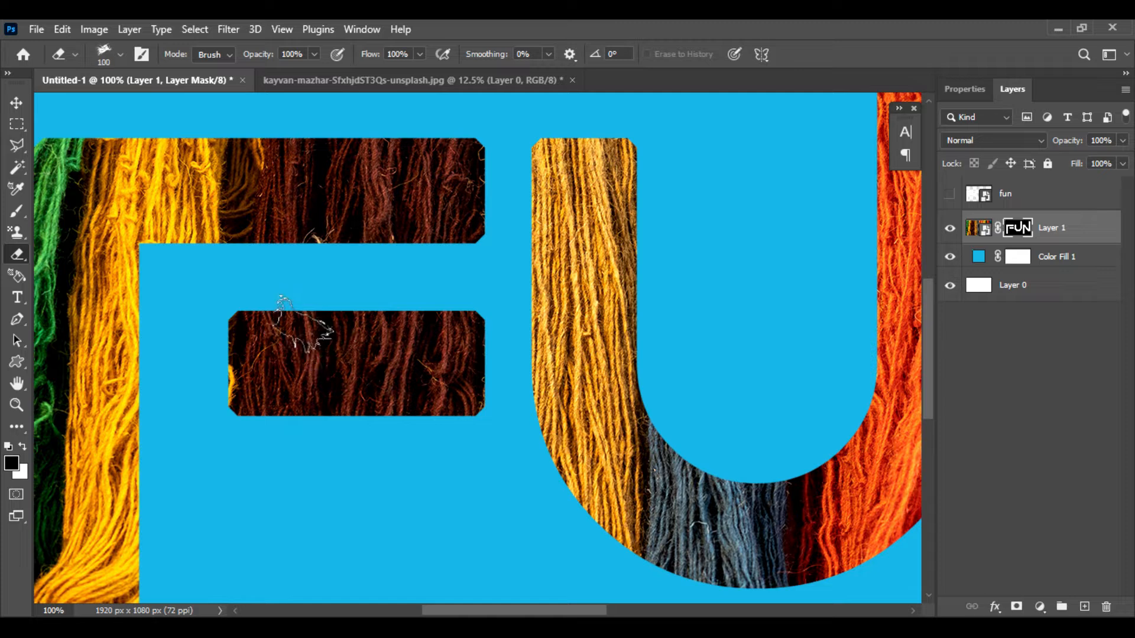
{"action": "mouse_move", "coordinate": [265, 325]}
{"action": "left_mouse_down"}
{"action": "mouse_move", "coordinate": [294, 318]}
{"action": "mouse_move", "coordinate": [307, 327]}
{"action": "mouse_move", "coordinate": [279, 321]}
{"action": "mouse_move", "coordinate": [455, 327]}
{"action": "mouse_move", "coordinate": [248, 324]}
{"action": "mouse_move", "coordinate": [236, 392]}
{"action": "mouse_move", "coordinate": [279, 408]}
{"action": "mouse_move", "coordinate": [455, 411]}
{"action": "mouse_move", "coordinate": [443, 405]}
{"action": "mouse_move", "coordinate": [469, 341]}
{"action": "mouse_move", "coordinate": [456, 380]}
{"action": "left_mouse_up"}
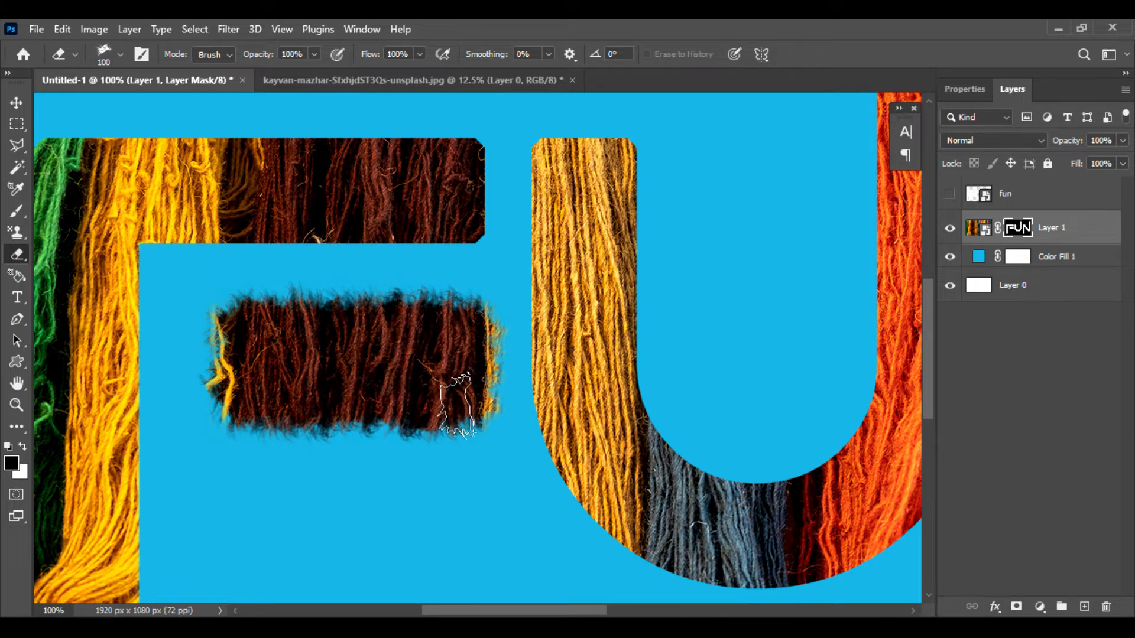
{"action": "mouse_move", "coordinate": [476, 246]}
{"action": "left_mouse_down"}
{"action": "mouse_move", "coordinate": [232, 224]}
{"action": "mouse_move", "coordinate": [139, 235]}
{"action": "mouse_move", "coordinate": [208, 246]}
{"action": "mouse_move", "coordinate": [464, 208]}
{"action": "mouse_move", "coordinate": [473, 232]}
{"action": "mouse_move", "coordinate": [482, 214]}
{"action": "mouse_move", "coordinate": [465, 154]}
{"action": "mouse_move", "coordinate": [435, 227]}
{"action": "mouse_move", "coordinate": [383, 151]}
{"action": "mouse_move", "coordinate": [329, 148]}
{"action": "mouse_move", "coordinate": [410, 147]}
{"action": "mouse_move", "coordinate": [77, 136]}
{"action": "left_mouse_up"}
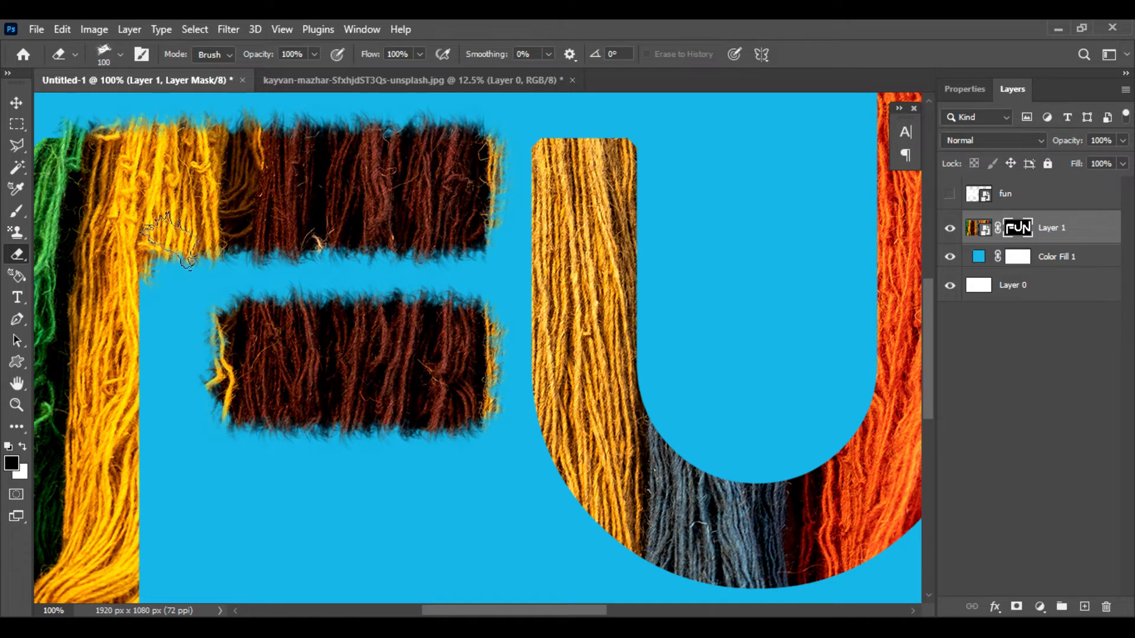
Fray the mask edges along both sides and the bottom of the F's vertical stem with the 100 px eraser
{"action": "left_click_drag", "start_coordinate": [247, 244], "coordinate": [342, 220]}
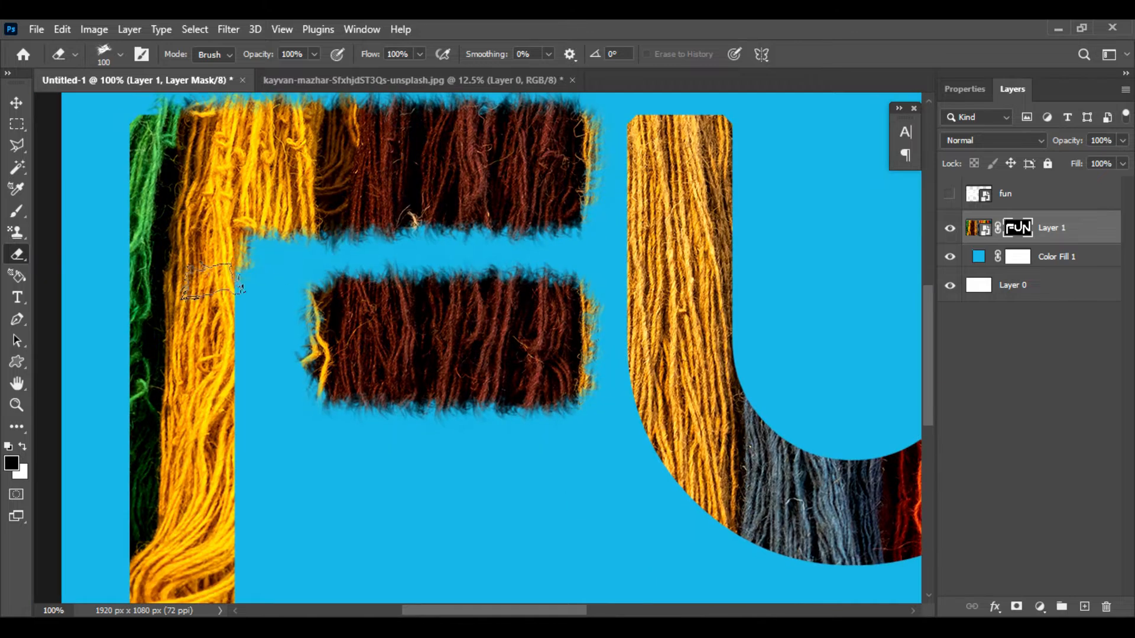
{"action": "left_click_drag", "start_coordinate": [220, 291], "coordinate": [224, 423]}
{"action": "mouse_move", "coordinate": [142, 106]}
{"action": "left_mouse_down"}
{"action": "mouse_move", "coordinate": [133, 195]}
{"action": "mouse_move", "coordinate": [146, 358]}
{"action": "left_mouse_up"}
{"action": "mouse_move", "coordinate": [170, 386]}
{"action": "left_mouse_down"}
{"action": "mouse_move", "coordinate": [221, 248]}
{"action": "mouse_move", "coordinate": [214, 239]}
{"action": "mouse_move", "coordinate": [180, 308]}
{"action": "mouse_move", "coordinate": [184, 391]}
{"action": "mouse_move", "coordinate": [165, 461]}
{"action": "mouse_move", "coordinate": [174, 594]}
{"action": "left_mouse_up"}
{"action": "left_click_drag", "start_coordinate": [234, 526], "coordinate": [250, 467]}
{"action": "mouse_move", "coordinate": [225, 520]}
{"action": "left_mouse_down"}
{"action": "mouse_move", "coordinate": [282, 505]}
{"action": "mouse_move", "coordinate": [282, 470]}
{"action": "mouse_move", "coordinate": [231, 523]}
{"action": "mouse_move", "coordinate": [283, 405]}
{"action": "mouse_move", "coordinate": [255, 428]}
{"action": "mouse_move", "coordinate": [279, 357]}
{"action": "mouse_move", "coordinate": [276, 240]}
{"action": "mouse_move", "coordinate": [287, 333]}
{"action": "mouse_move", "coordinate": [292, 178]}
{"action": "left_mouse_up"}
{"action": "left_click_drag", "start_coordinate": [454, 306], "coordinate": [428, 542]}
Fray the mask all around the U, covering both arms and the inner and outer curves of its base
{"action": "left_click_drag", "start_coordinate": [758, 296], "coordinate": [304, 365]}
{"action": "mouse_move", "coordinate": [237, 228]}
{"action": "left_mouse_down"}
{"action": "mouse_move", "coordinate": [281, 225]}
{"action": "mouse_move", "coordinate": [305, 240]}
{"action": "mouse_move", "coordinate": [299, 331]}
{"action": "mouse_move", "coordinate": [313, 467]}
{"action": "mouse_move", "coordinate": [364, 547]}
{"action": "mouse_move", "coordinate": [449, 567]}
{"action": "mouse_move", "coordinate": [539, 526]}
{"action": "left_mouse_up"}
{"action": "mouse_move", "coordinate": [204, 230]}
{"action": "left_mouse_down"}
{"action": "mouse_move", "coordinate": [219, 261]}
{"action": "mouse_move", "coordinate": [223, 396]}
{"action": "mouse_move", "coordinate": [215, 340]}
{"action": "left_mouse_up"}
{"action": "mouse_move", "coordinate": [218, 477]}
{"action": "left_mouse_down"}
{"action": "mouse_move", "coordinate": [292, 317]}
{"action": "mouse_move", "coordinate": [295, 373]}
{"action": "mouse_move", "coordinate": [337, 431]}
{"action": "mouse_move", "coordinate": [381, 472]}
{"action": "mouse_move", "coordinate": [467, 513]}
{"action": "mouse_move", "coordinate": [524, 520]}
{"action": "mouse_move", "coordinate": [583, 508]}
{"action": "mouse_move", "coordinate": [647, 449]}
{"action": "mouse_move", "coordinate": [681, 376]}
{"action": "left_mouse_up"}
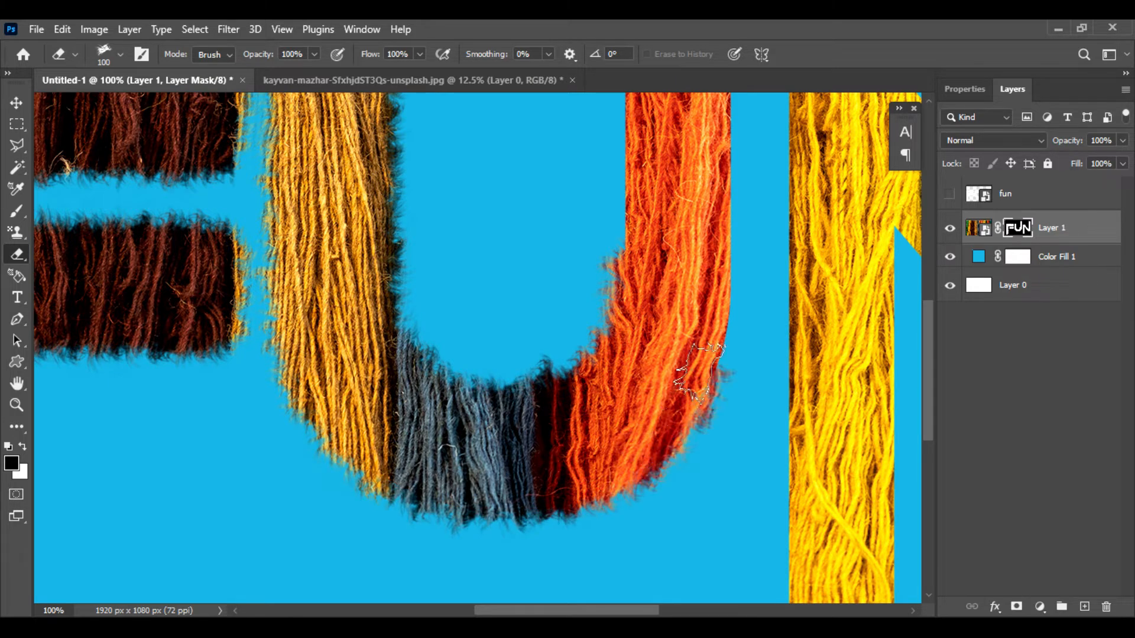
{"action": "left_click_drag", "start_coordinate": [736, 295], "coordinate": [647, 459]}
{"action": "left_click_drag", "start_coordinate": [614, 507], "coordinate": [636, 343]}
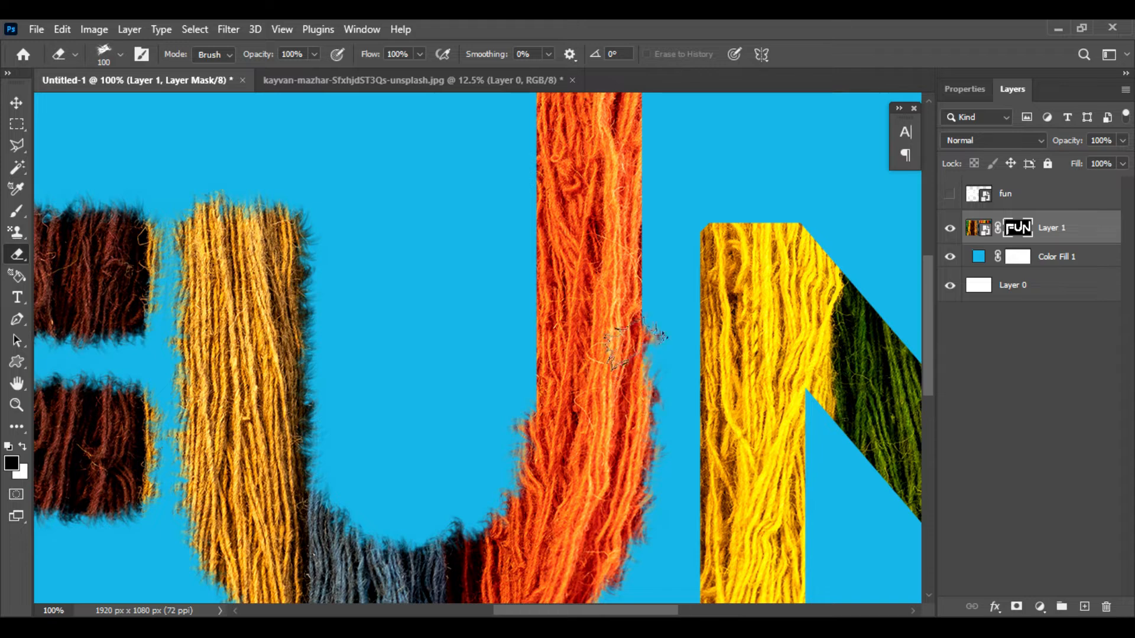
{"action": "mouse_move", "coordinate": [544, 390]}
{"action": "left_mouse_down"}
{"action": "mouse_move", "coordinate": [539, 260]}
{"action": "mouse_move", "coordinate": [496, 417]}
{"action": "left_mouse_up"}
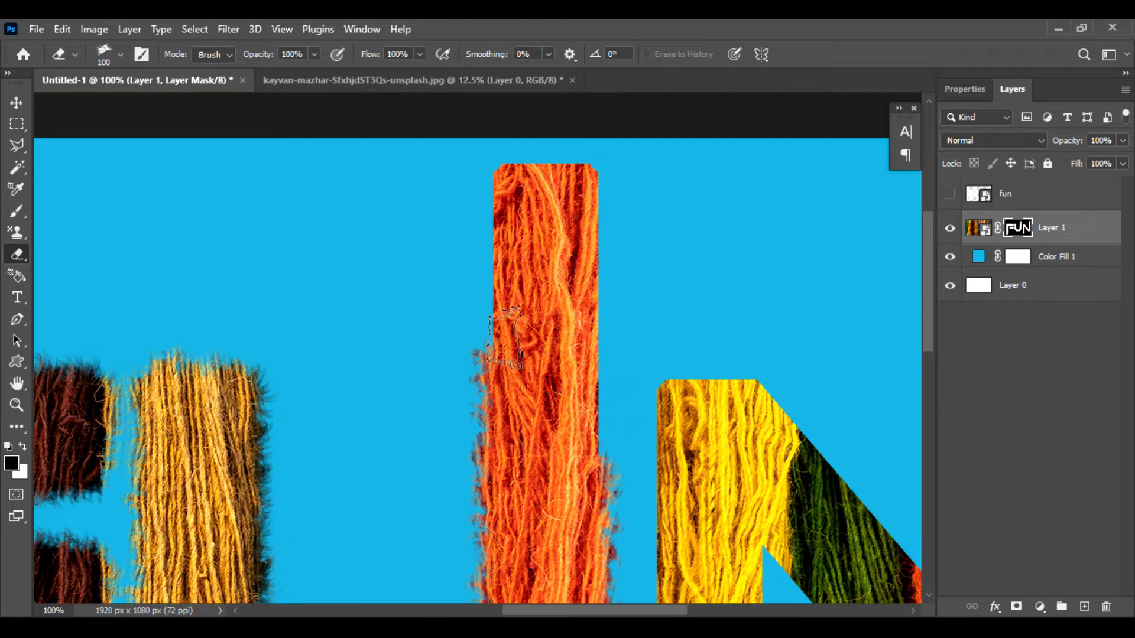
{"action": "mouse_move", "coordinate": [490, 360]}
{"action": "left_mouse_down"}
{"action": "mouse_move", "coordinate": [511, 175]}
{"action": "mouse_move", "coordinate": [580, 180]}
{"action": "mouse_move", "coordinate": [592, 210]}
{"action": "mouse_move", "coordinate": [595, 395]}
{"action": "mouse_move", "coordinate": [577, 530]}
{"action": "left_mouse_up"}
{"action": "left_click_drag", "start_coordinate": [516, 528], "coordinate": [461, 400]}
Fray the mask edges around the N's left stem, the diagonal's upper edge and the right stem's inner edge
{"action": "key", "text": "ctrl+minus"}
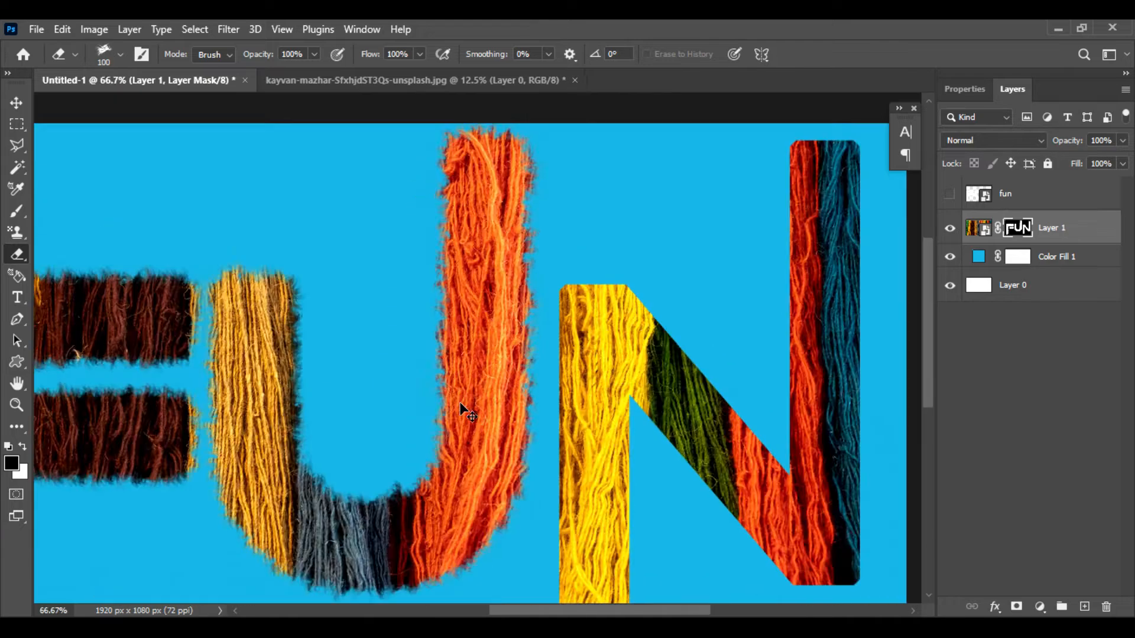
{"action": "mouse_move", "coordinate": [582, 288]}
{"action": "left_mouse_down"}
{"action": "mouse_move", "coordinate": [609, 288]}
{"action": "mouse_move", "coordinate": [590, 301]}
{"action": "mouse_move", "coordinate": [655, 306]}
{"action": "mouse_move", "coordinate": [680, 346]}
{"action": "left_mouse_up"}
{"action": "key", "text": "ctrl+plus"}
{"action": "left_click_drag", "start_coordinate": [781, 347], "coordinate": [790, 353]}
{"action": "mouse_move", "coordinate": [616, 333]}
{"action": "left_mouse_down"}
{"action": "mouse_move", "coordinate": [611, 430]}
{"action": "mouse_move", "coordinate": [610, 408]}
{"action": "left_mouse_up"}
{"action": "left_click_drag", "start_coordinate": [618, 503], "coordinate": [574, 292]}
{"action": "mouse_move", "coordinate": [559, 230]}
{"action": "left_mouse_down"}
{"action": "mouse_move", "coordinate": [565, 284]}
{"action": "mouse_move", "coordinate": [544, 354]}
{"action": "mouse_move", "coordinate": [562, 508]}
{"action": "mouse_move", "coordinate": [558, 368]}
{"action": "left_mouse_up"}
{"action": "mouse_move", "coordinate": [558, 399]}
{"action": "left_mouse_down"}
{"action": "mouse_move", "coordinate": [560, 512]}
{"action": "mouse_move", "coordinate": [644, 508]}
{"action": "mouse_move", "coordinate": [638, 449]}
{"action": "mouse_move", "coordinate": [560, 510]}
{"action": "mouse_move", "coordinate": [642, 413]}
{"action": "mouse_move", "coordinate": [645, 352]}
{"action": "left_mouse_up"}
{"action": "left_click_drag", "start_coordinate": [603, 312], "coordinate": [577, 467]}
{"action": "mouse_move", "coordinate": [618, 473]}
{"action": "left_mouse_down"}
{"action": "mouse_move", "coordinate": [618, 314]}
{"action": "mouse_move", "coordinate": [614, 377]}
{"action": "mouse_move", "coordinate": [626, 254]}
{"action": "mouse_move", "coordinate": [659, 248]}
{"action": "mouse_move", "coordinate": [738, 356]}
{"action": "left_mouse_up"}
{"action": "left_click_drag", "start_coordinate": [803, 385], "coordinate": [637, 375]}
{"action": "mouse_move", "coordinate": [575, 180]}
{"action": "left_mouse_down"}
{"action": "mouse_move", "coordinate": [587, 229]}
{"action": "mouse_move", "coordinate": [643, 291]}
{"action": "mouse_move", "coordinate": [692, 285]}
{"action": "mouse_move", "coordinate": [706, 166]}
{"action": "left_mouse_up"}
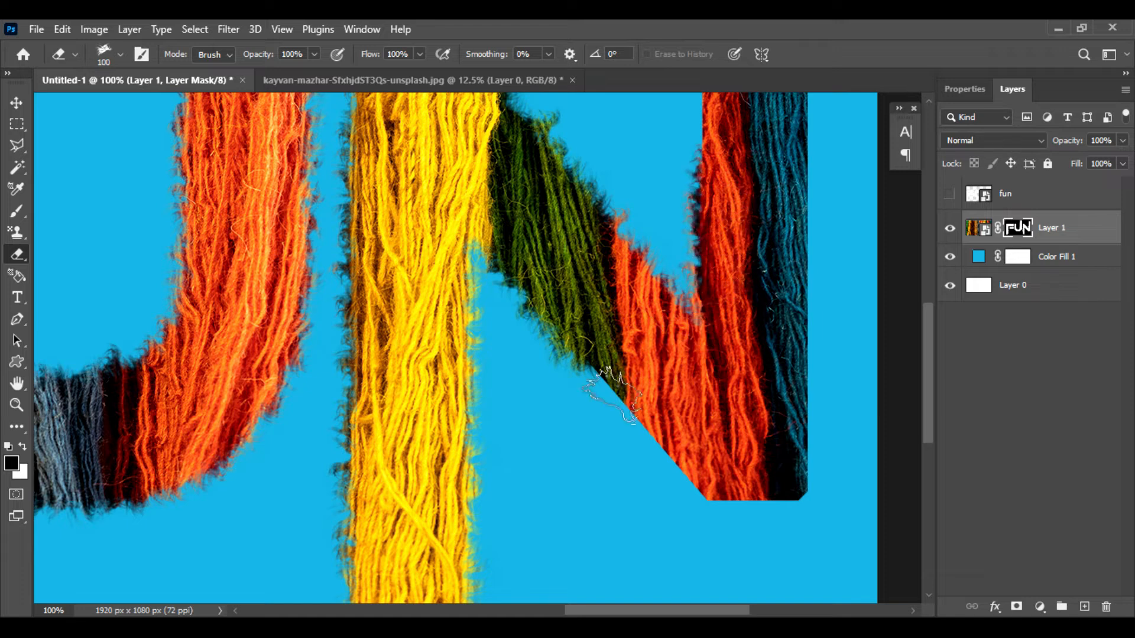
Fray the remaining mask edges of the N along the diagonal's lower edge, the bottom corner and the outer right stem
{"action": "mouse_move", "coordinate": [644, 411]}
{"action": "left_mouse_down"}
{"action": "mouse_move", "coordinate": [660, 433]}
{"action": "mouse_move", "coordinate": [701, 469]}
{"action": "left_mouse_up"}
{"action": "left_click_drag", "start_coordinate": [737, 451], "coordinate": [663, 444]}
{"action": "mouse_move", "coordinate": [640, 470]}
{"action": "left_mouse_down"}
{"action": "mouse_move", "coordinate": [717, 478]}
{"action": "mouse_move", "coordinate": [718, 305]}
{"action": "mouse_move", "coordinate": [711, 383]}
{"action": "mouse_move", "coordinate": [658, 534]}
{"action": "mouse_move", "coordinate": [652, 418]}
{"action": "mouse_move", "coordinate": [663, 377]}
{"action": "mouse_move", "coordinate": [598, 372]}
{"action": "mouse_move", "coordinate": [576, 330]}
{"action": "mouse_move", "coordinate": [572, 229]}
{"action": "left_mouse_up"}
{"action": "left_click_drag", "start_coordinate": [575, 211], "coordinate": [564, 388]}
{"action": "mouse_move", "coordinate": [668, 519]}
{"action": "left_mouse_down"}
{"action": "mouse_move", "coordinate": [652, 473]}
{"action": "mouse_move", "coordinate": [649, 324]}
{"action": "left_mouse_up"}
{"action": "mouse_move", "coordinate": [634, 367]}
{"action": "left_mouse_down"}
{"action": "mouse_move", "coordinate": [623, 267]}
{"action": "mouse_move", "coordinate": [597, 276]}
{"action": "mouse_move", "coordinate": [578, 264]}
{"action": "mouse_move", "coordinate": [567, 390]}
{"action": "left_mouse_up"}
Enlarge the eraser to 200 px and add longer loose fibres at scattered points around the N's stems and diagonal
{"action": "key", "text": "ctrl+minus"}
{"action": "left_click_drag", "start_coordinate": [463, 511], "coordinate": [477, 300]}
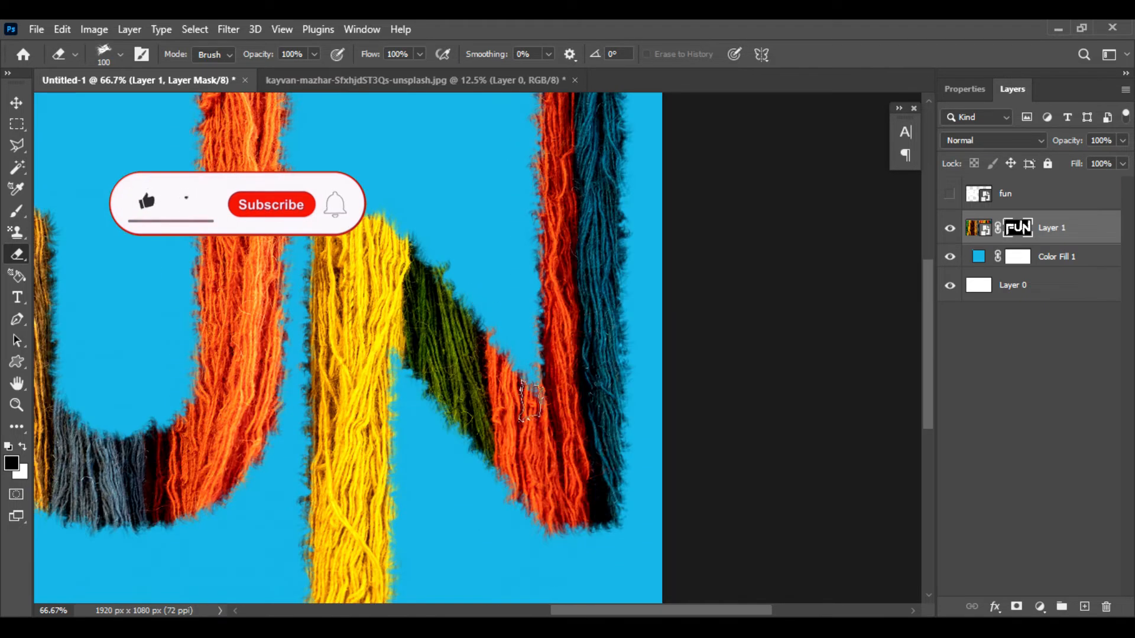
{"action": "key", "text": "bracketright"}
{"action": "key", "text": "bracketright"}
{"action": "key", "text": "bracketright"}
{"action": "key", "text": "bracketright"}
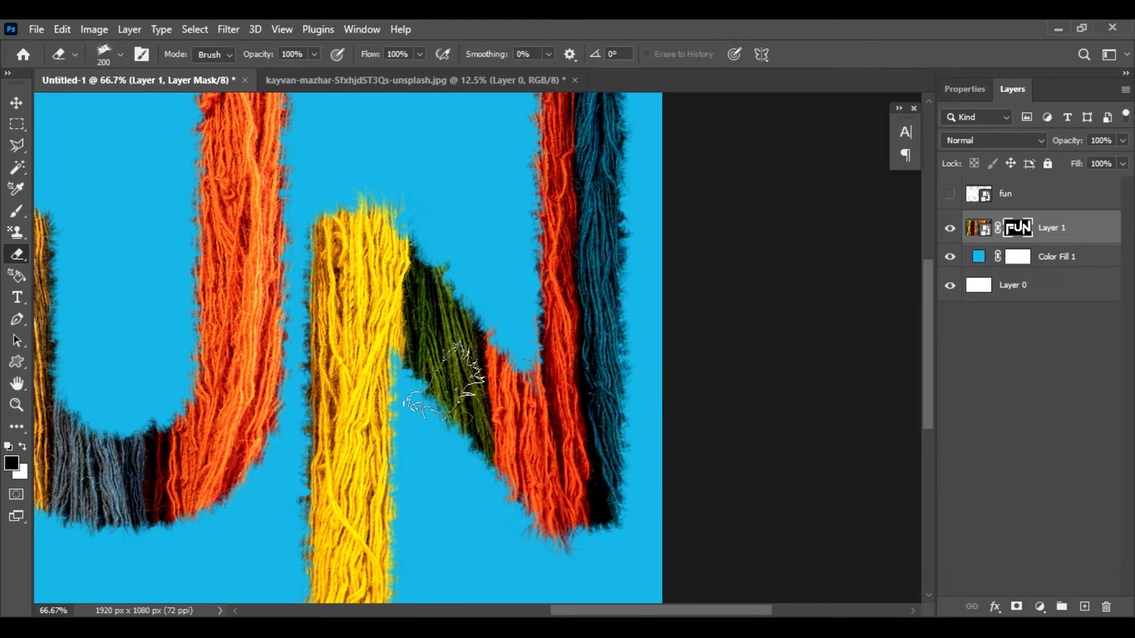
{"action": "left_click", "coordinate": [445, 379]}
{"action": "left_click_drag", "start_coordinate": [462, 517], "coordinate": [483, 374]}
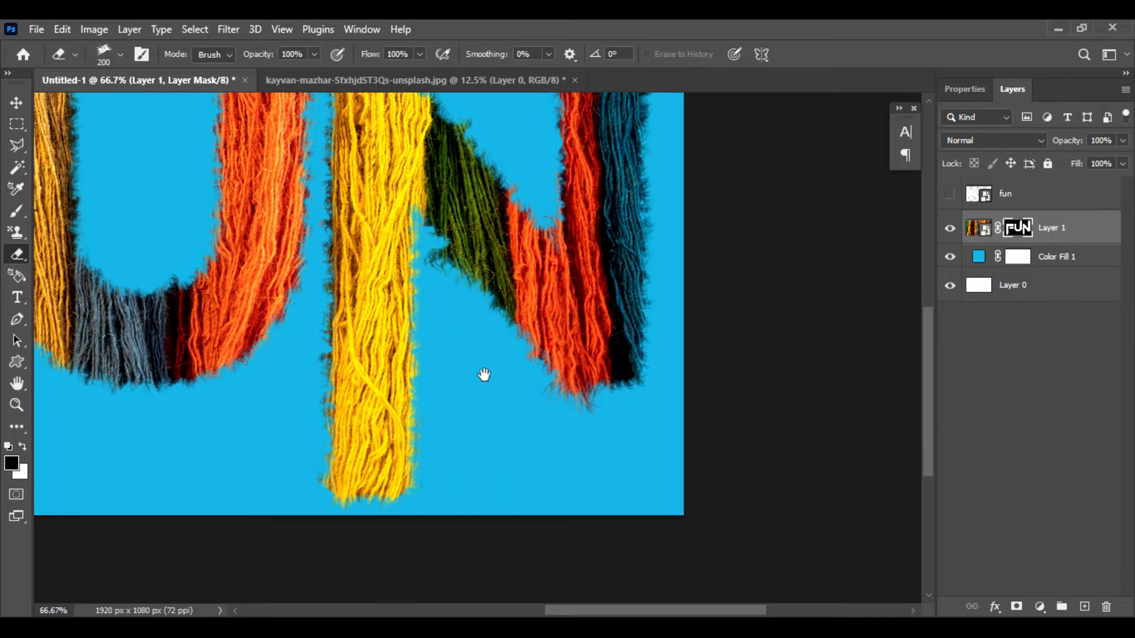
{"action": "left_click", "coordinate": [351, 442]}
{"action": "left_click", "coordinate": [337, 309]}
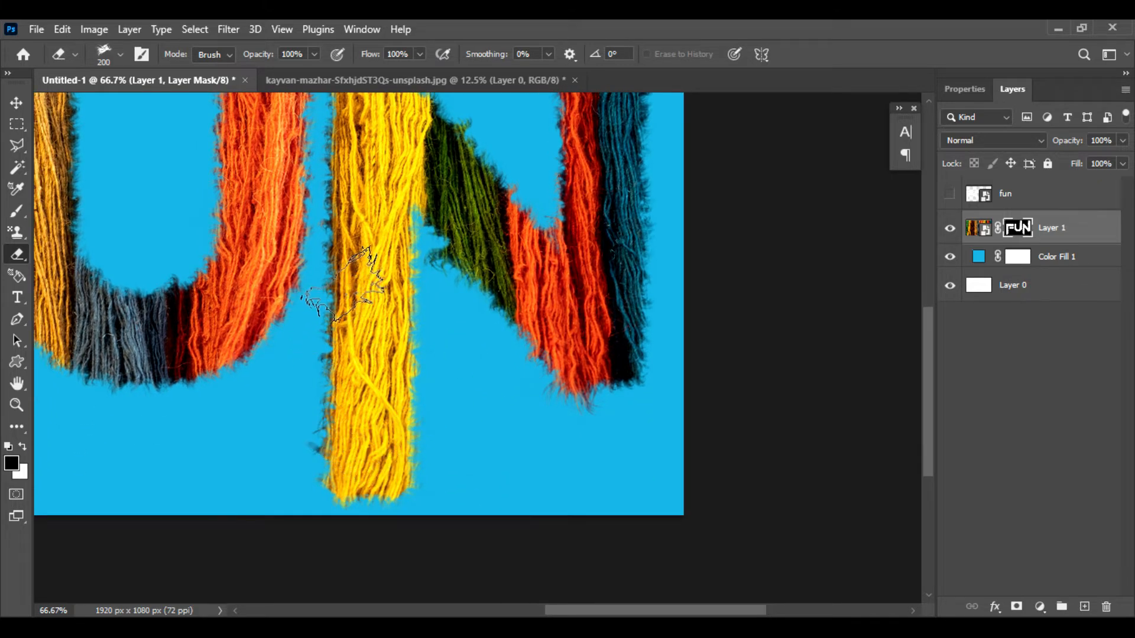
{"action": "left_click", "coordinate": [417, 458]}
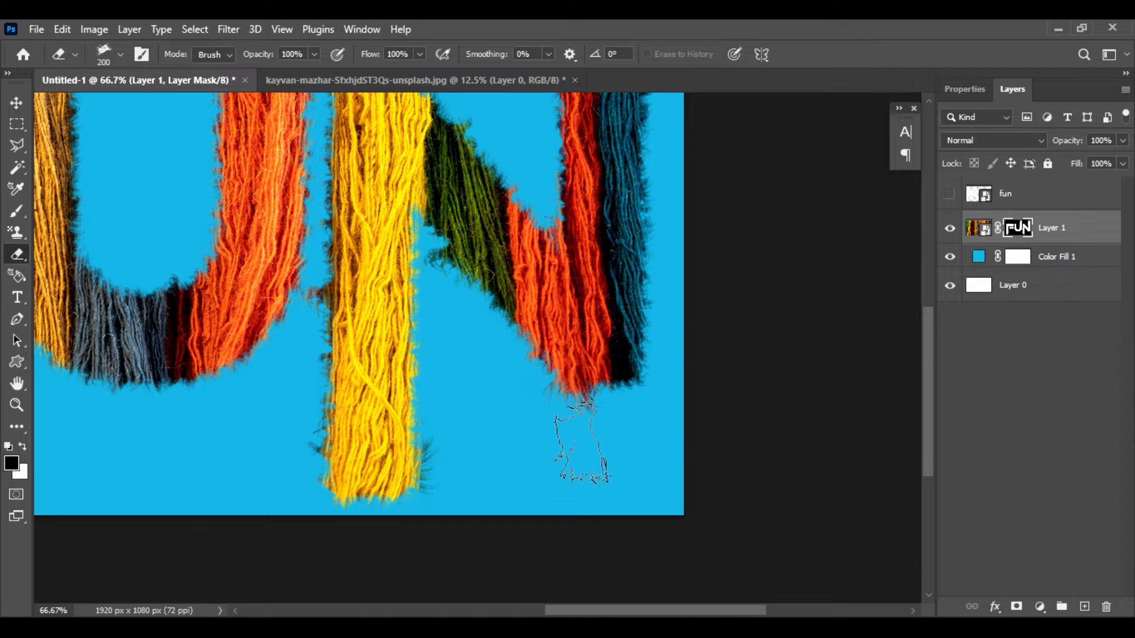
{"action": "left_click_drag", "start_coordinate": [624, 220], "coordinate": [618, 524]}
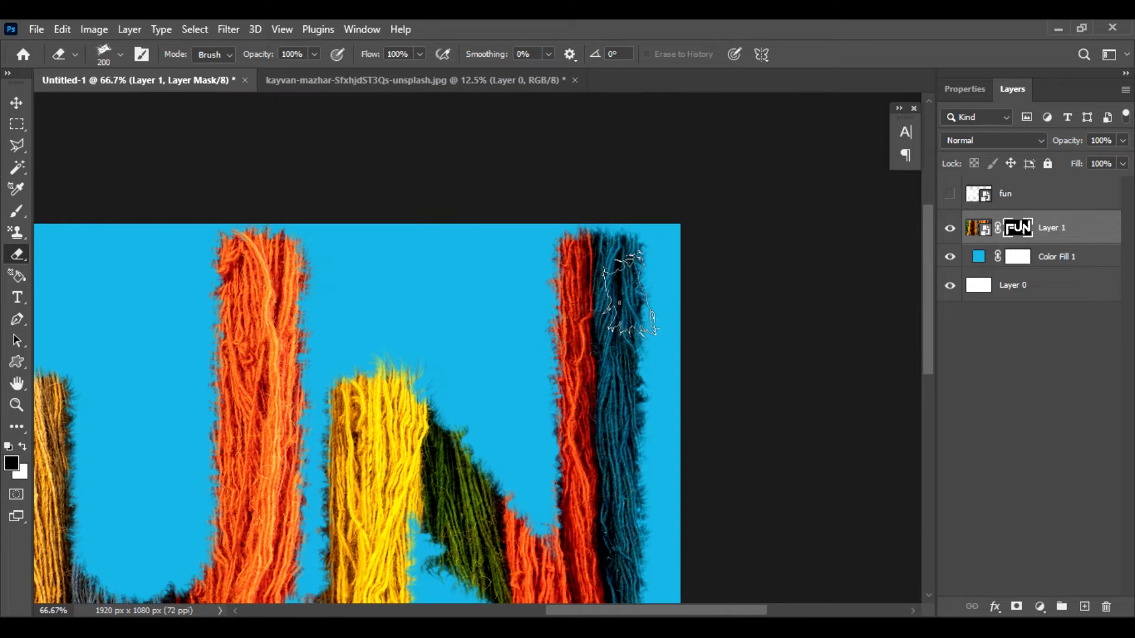
{"action": "left_click", "coordinate": [569, 254]}
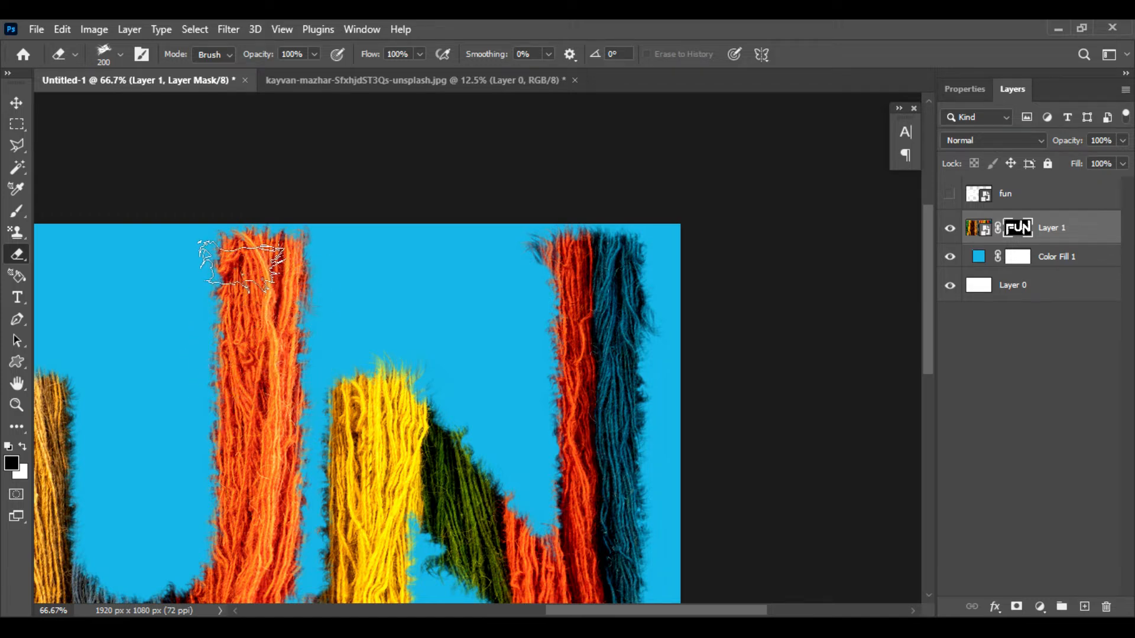
Add longer loose fibres to the tops of both U arms and around its curved base with the 200 px eraser
{"action": "left_click_drag", "start_coordinate": [240, 262], "coordinate": [244, 281]}
{"action": "left_click_drag", "start_coordinate": [246, 480], "coordinate": [335, 370]}
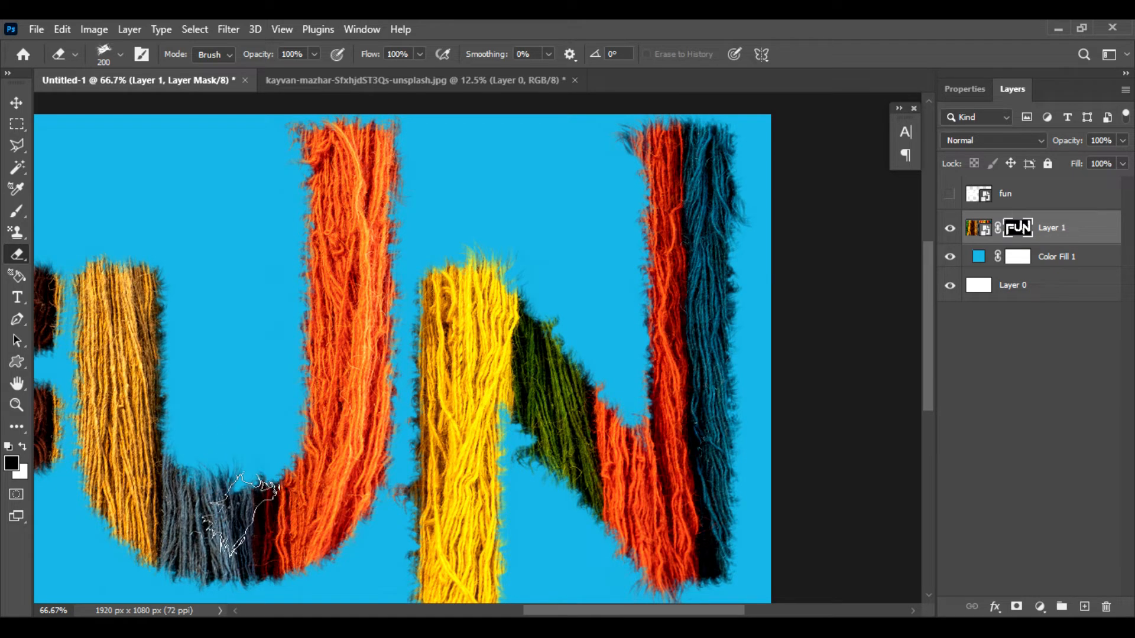
{"action": "left_click", "coordinate": [243, 513]}
{"action": "left_click", "coordinate": [147, 283]}
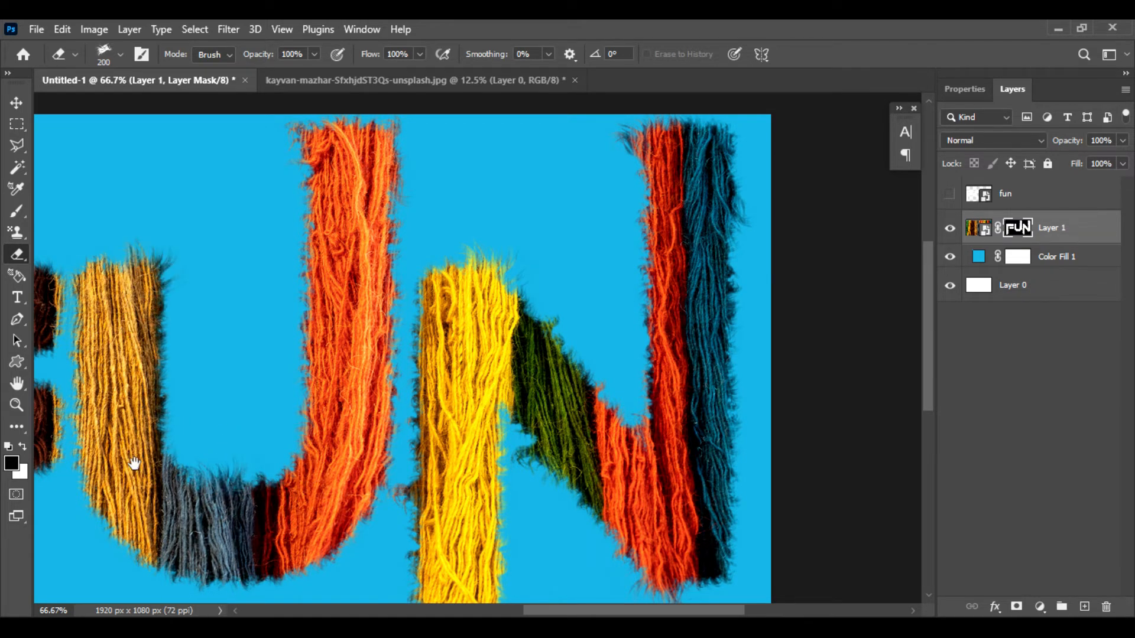
{"action": "left_click_drag", "start_coordinate": [132, 464], "coordinate": [385, 381]}
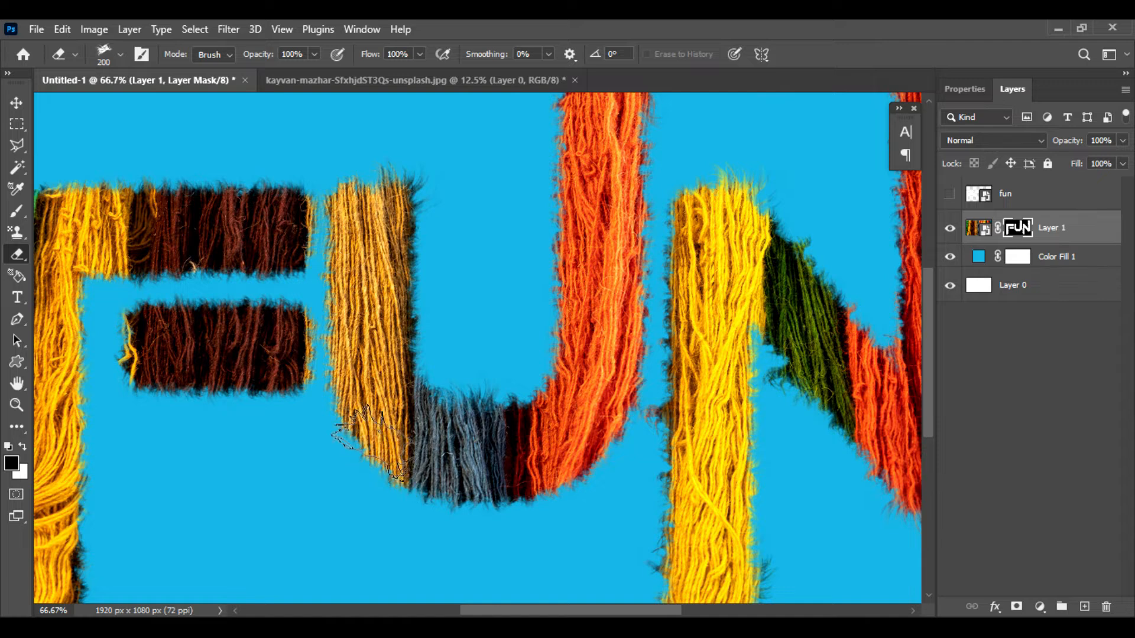
{"action": "left_click", "coordinate": [372, 443]}
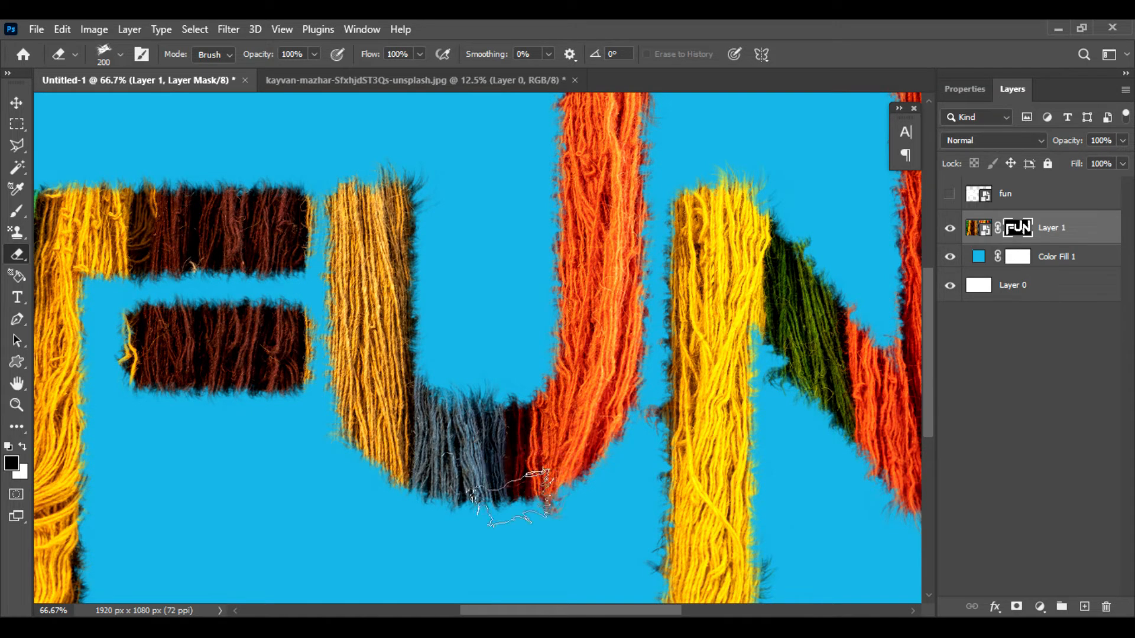
Add longer loose fibres around the F's bars, stem and corners, plus one tuft at the U's lower left curve
{"action": "left_click", "coordinate": [275, 310]}
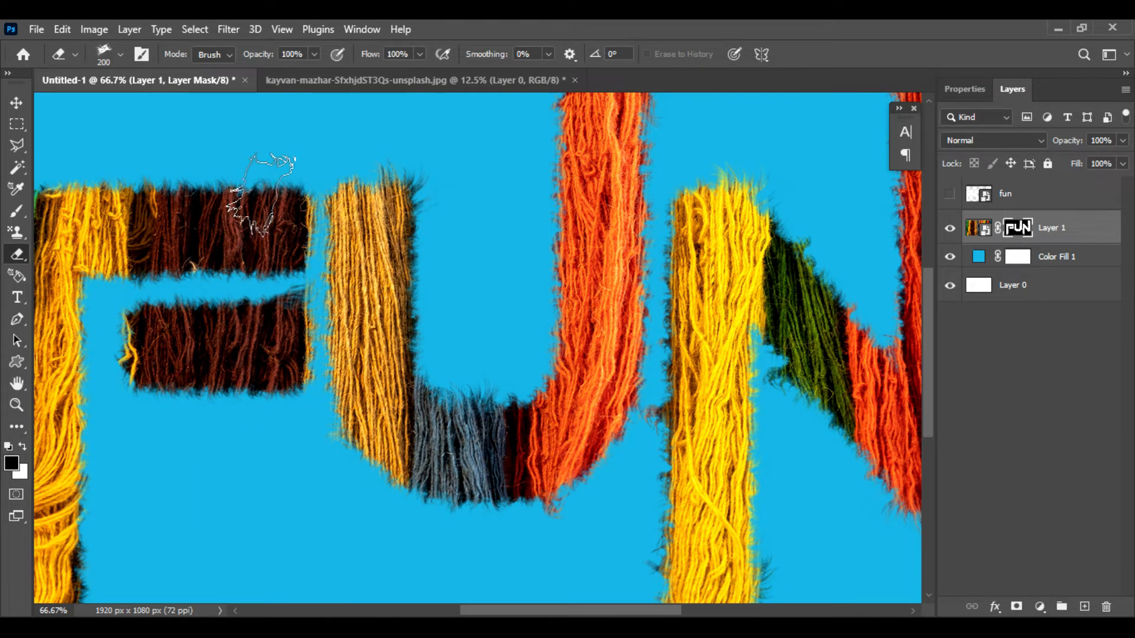
{"action": "left_click", "coordinate": [280, 213]}
{"action": "left_click_drag", "start_coordinate": [255, 338], "coordinate": [484, 305]}
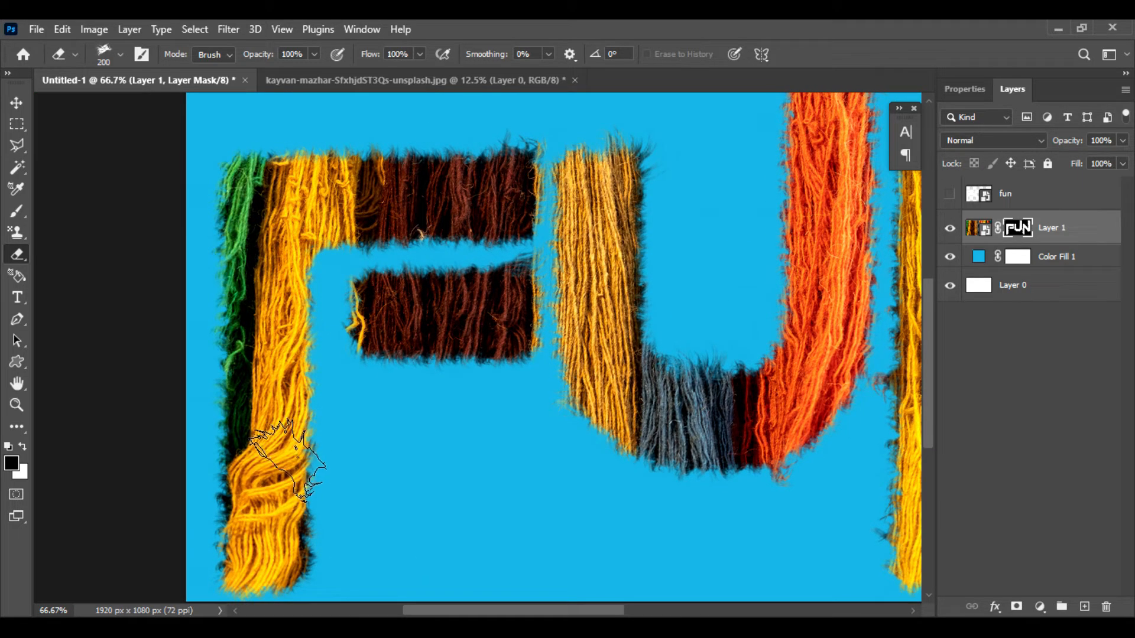
{"action": "left_click", "coordinate": [288, 460]}
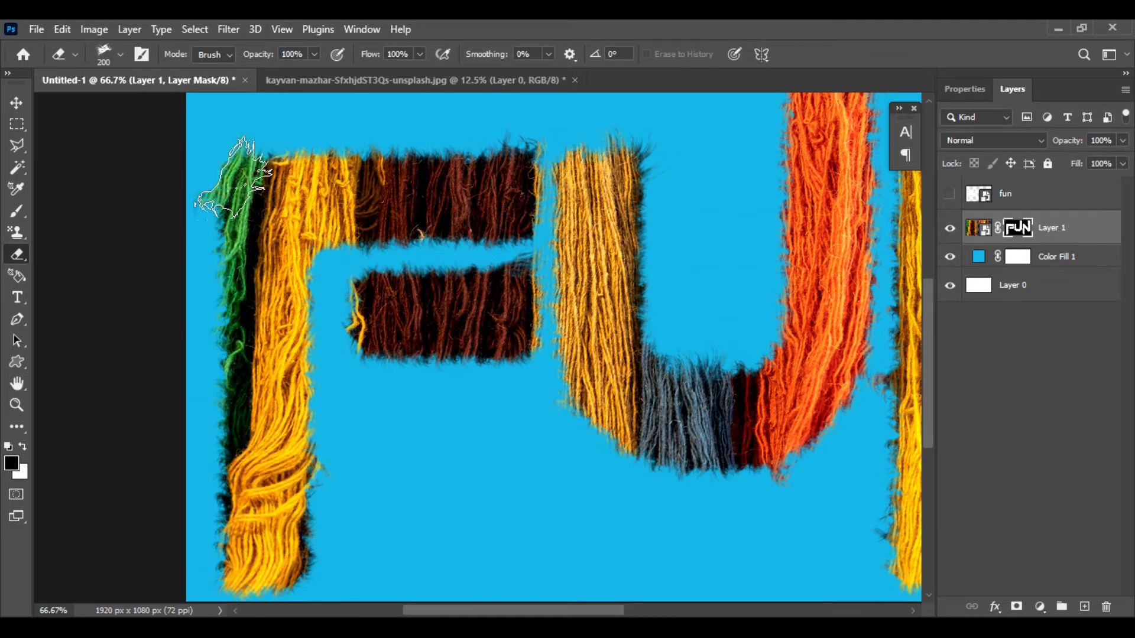
{"action": "left_click", "coordinate": [233, 178]}
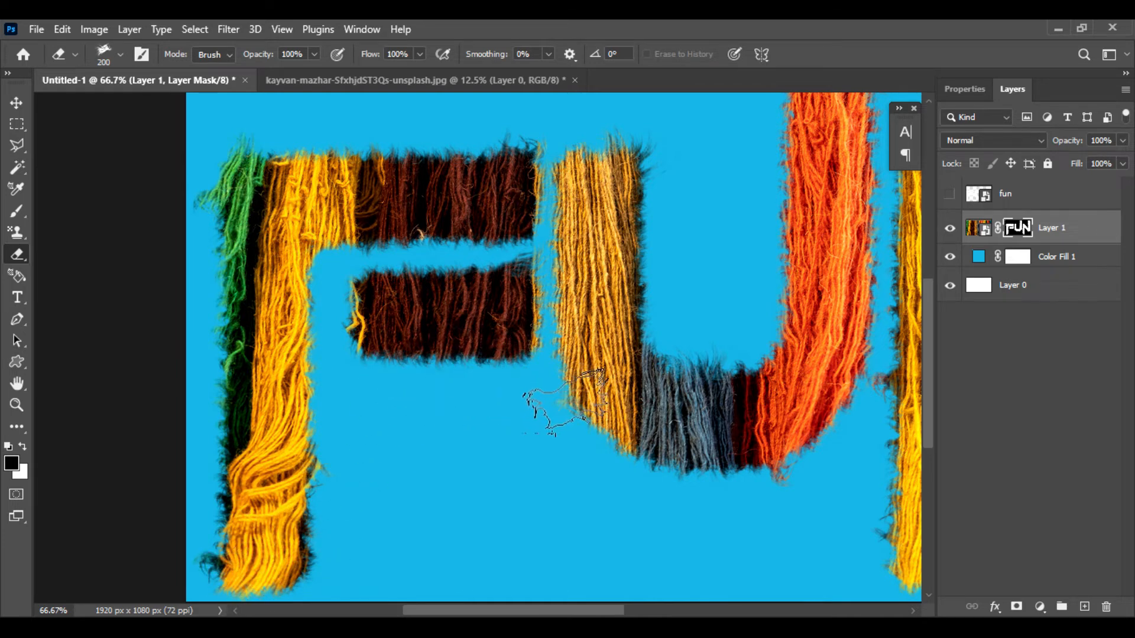
{"action": "left_click", "coordinate": [647, 459]}
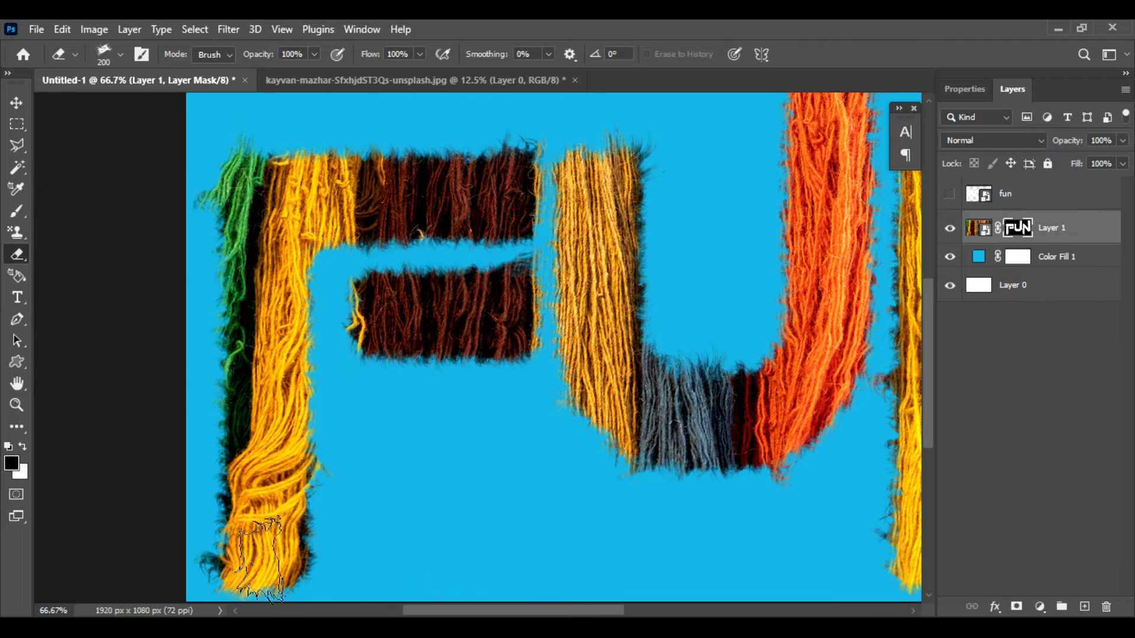
{"action": "left_click", "coordinate": [328, 252]}
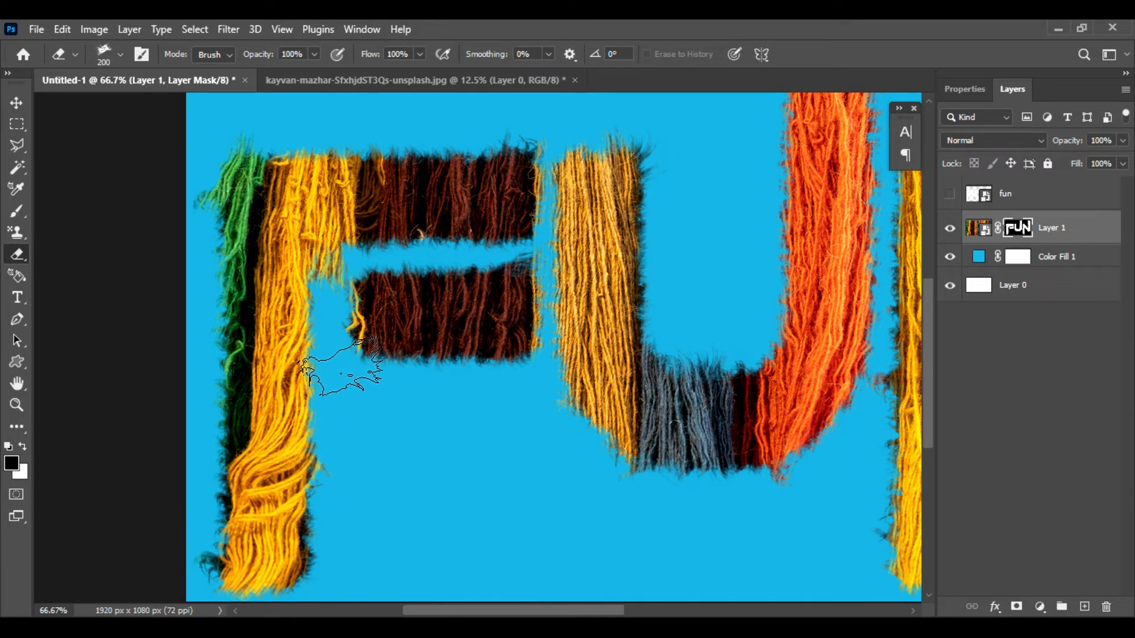
{"action": "left_click", "coordinate": [358, 346]}
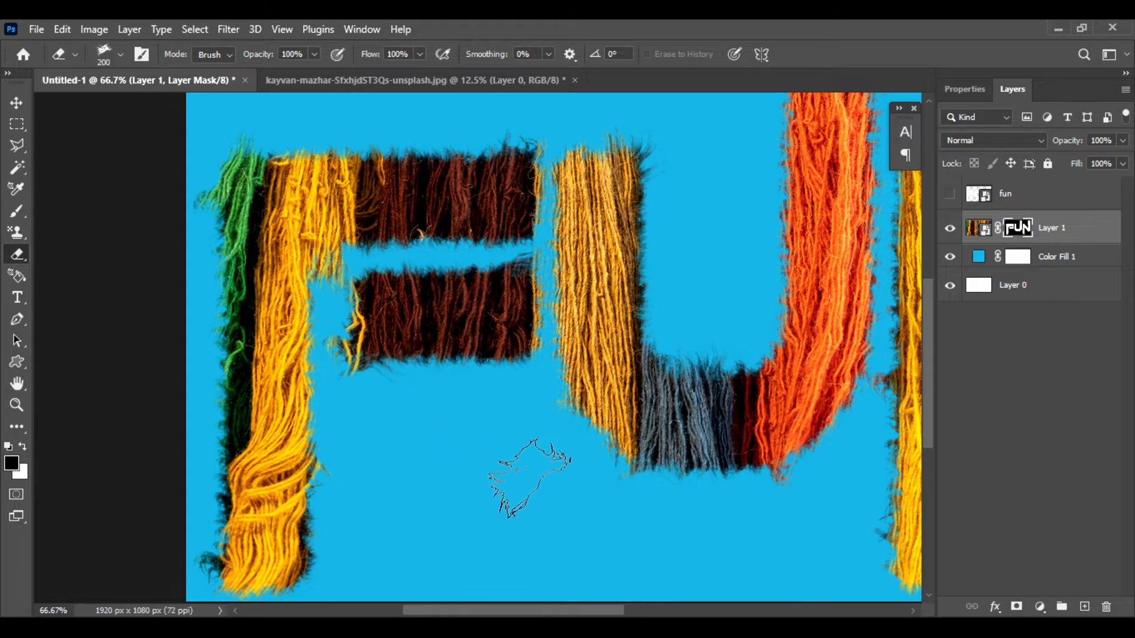
Compare the frayed yarn lettering with the original text by toggling the fun layer's visibility
{"action": "key", "text": "ctrl+minus"}
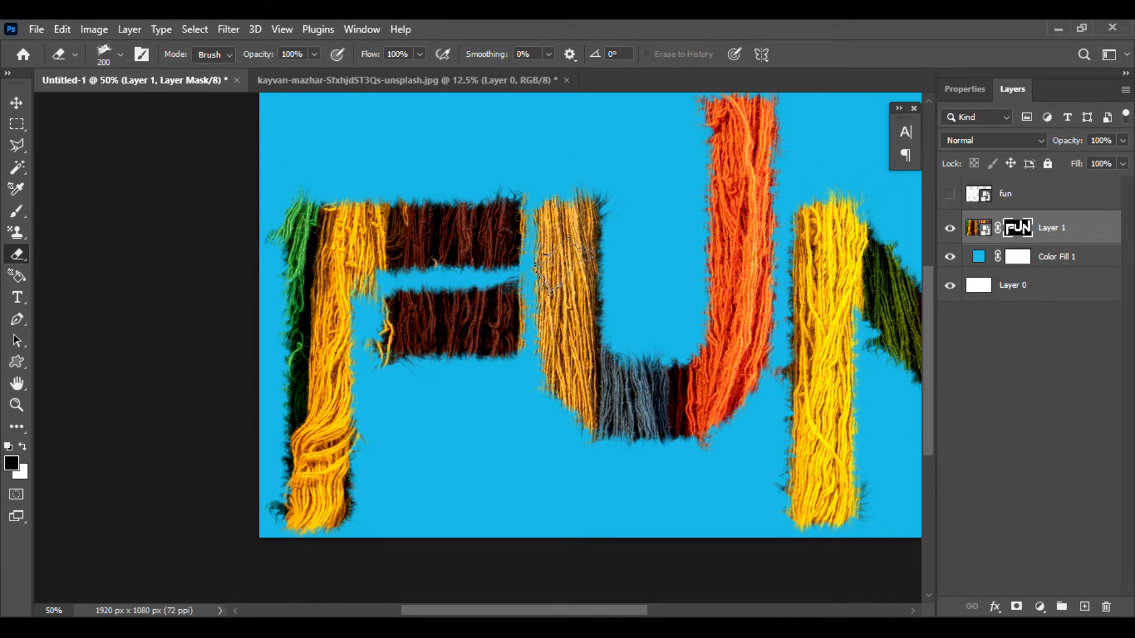
{"action": "left_click_drag", "start_coordinate": [646, 282], "coordinate": [458, 329]}
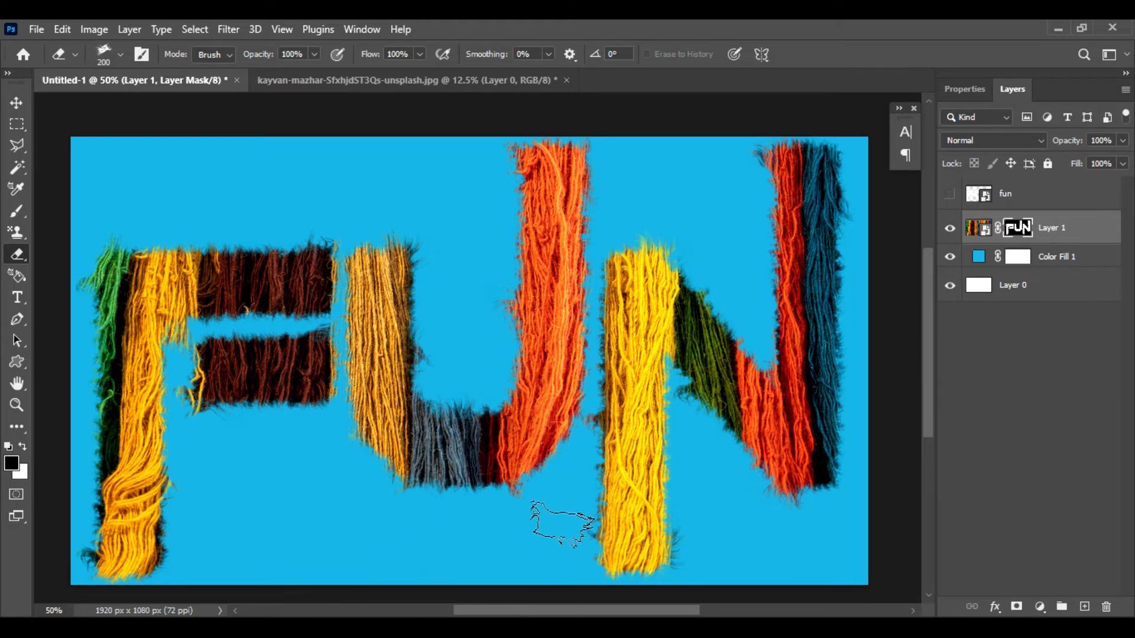
{"action": "left_click_drag", "start_coordinate": [794, 366], "coordinate": [810, 411]}
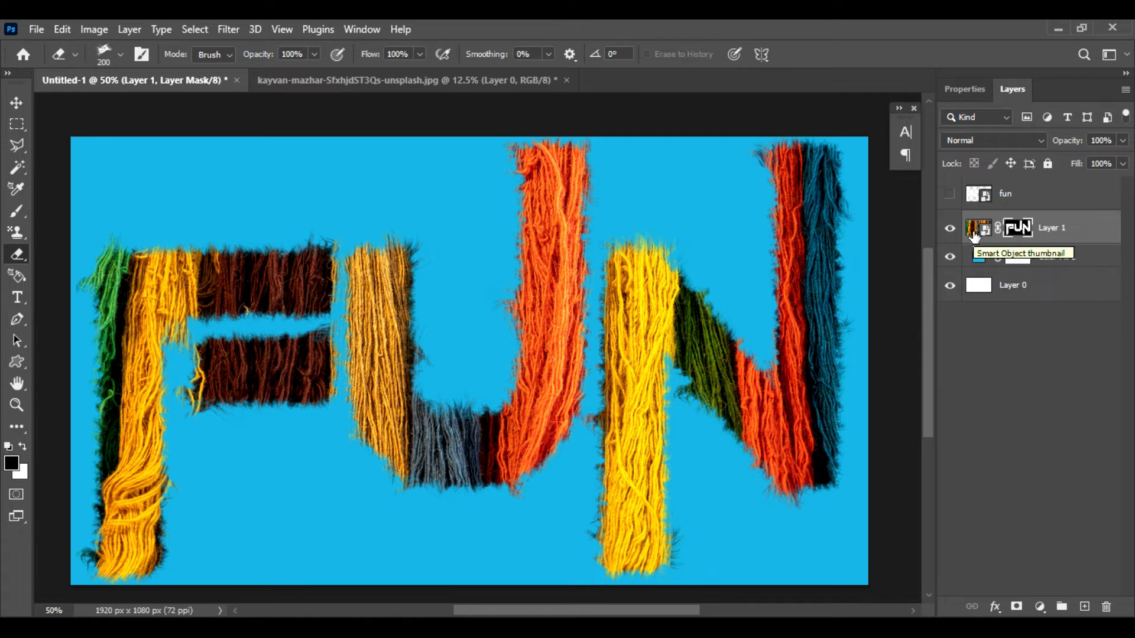
{"action": "left_click", "coordinate": [949, 194]}
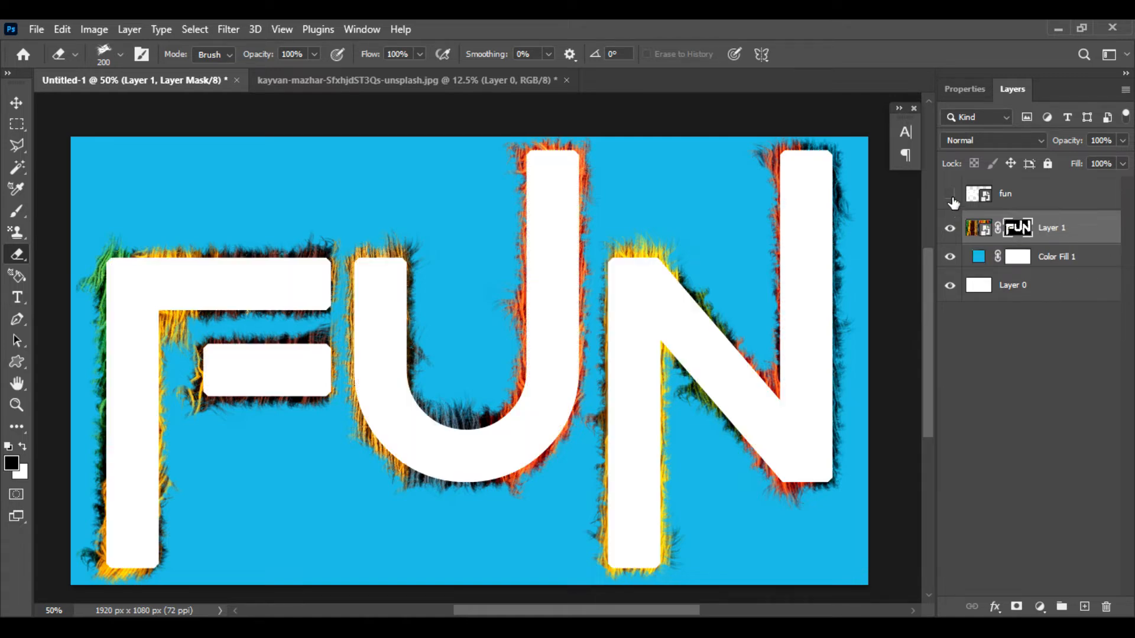
{"action": "left_click", "coordinate": [949, 194]}
{"action": "left_click", "coordinate": [949, 195]}
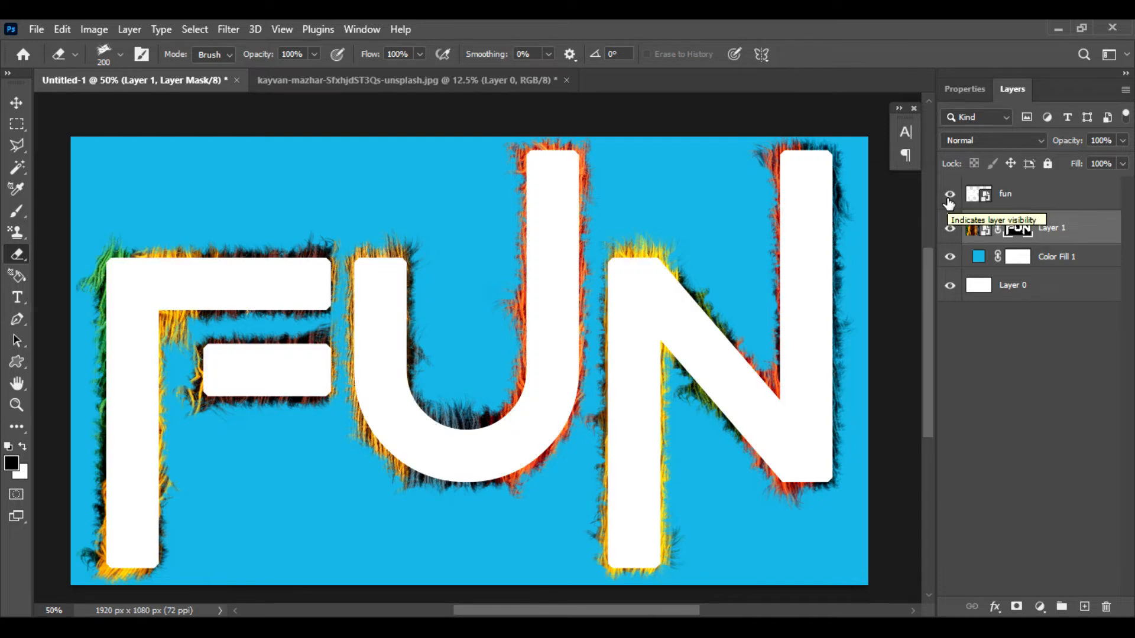
{"action": "left_click", "coordinate": [949, 195]}
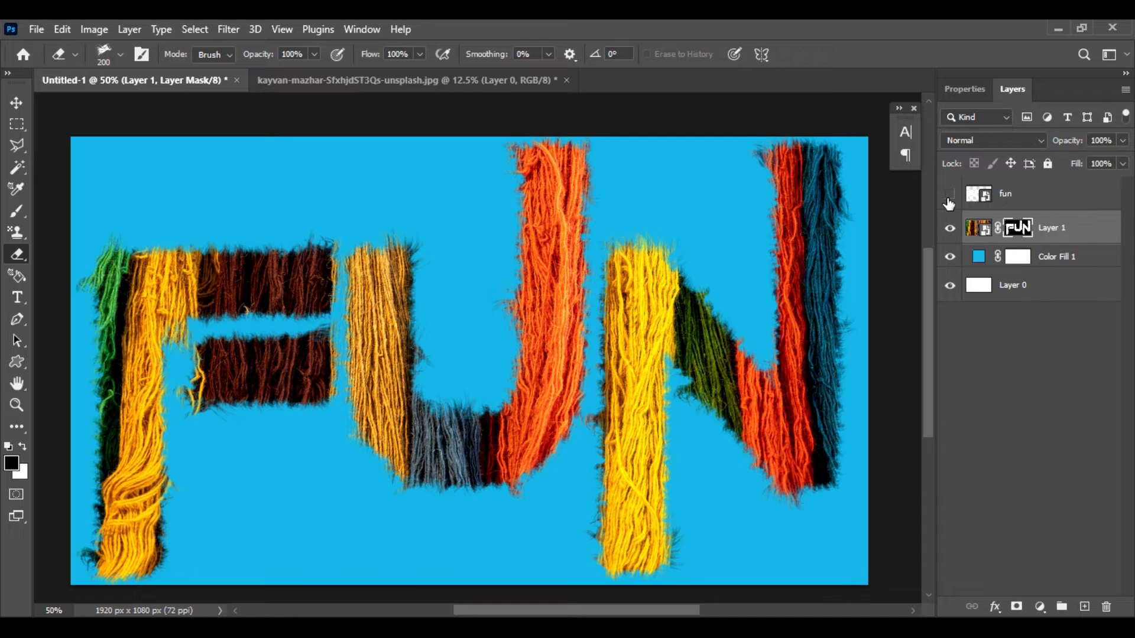
Move the fun layer directly beneath Layer 1 and make it visible
{"action": "left_click_drag", "start_coordinate": [1031, 200], "coordinate": [1057, 247]}
{"action": "left_click", "coordinate": [950, 228]}
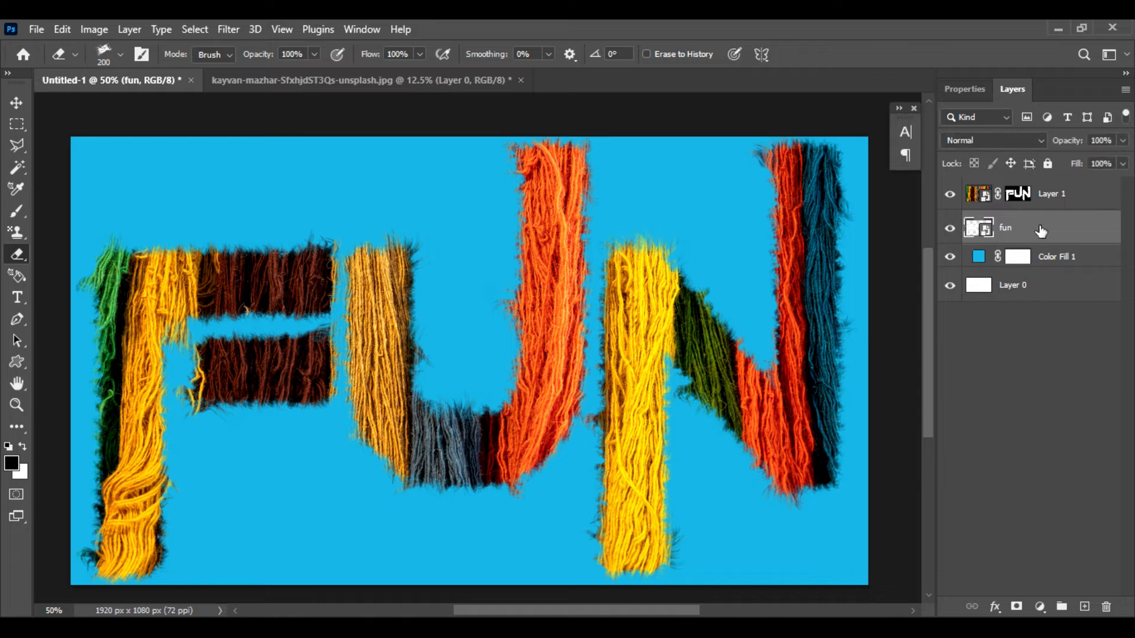
{"action": "key", "text": "ctrl+plus"}
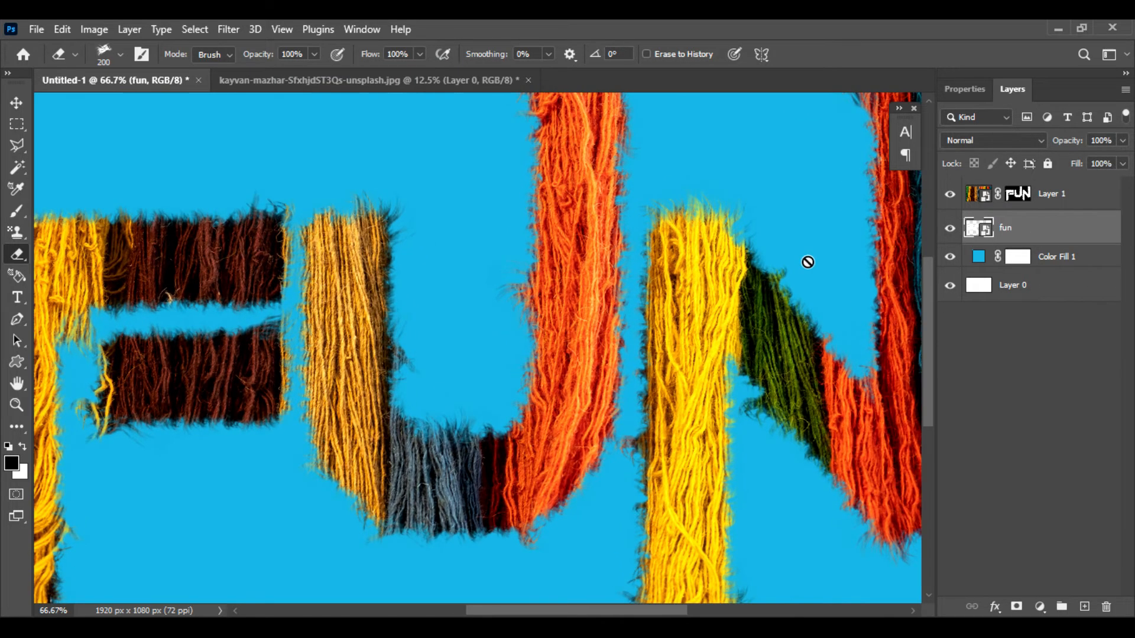
Add an Inner Shadow effect to Layer 1, the masked yarn photo
{"action": "left_click", "coordinate": [1075, 202]}
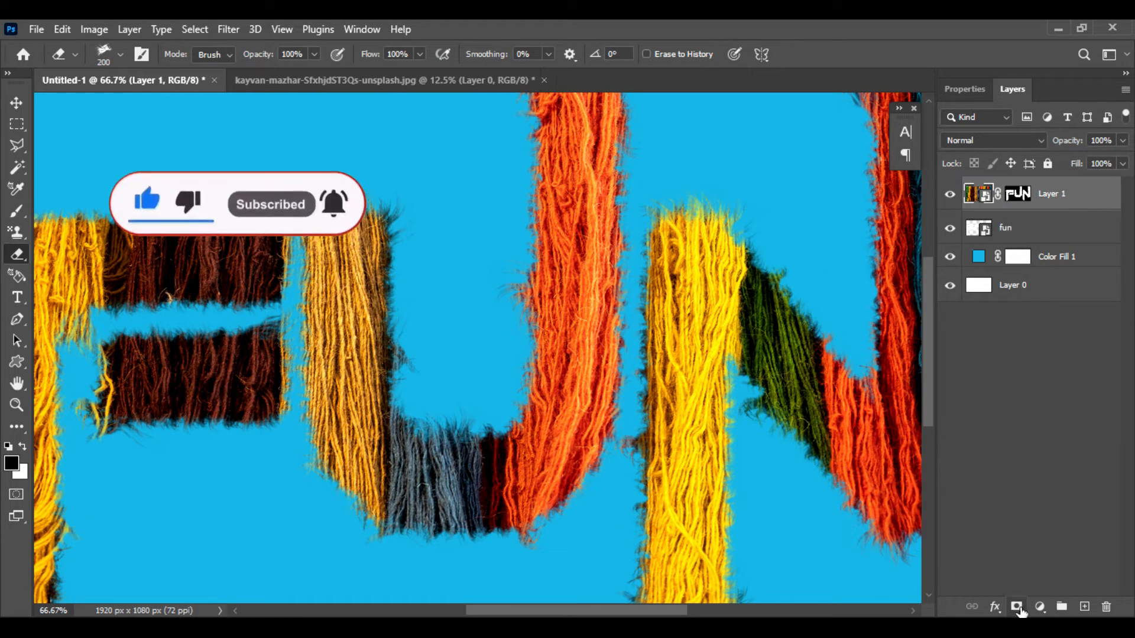
{"action": "left_click", "coordinate": [995, 607]}
{"action": "left_click", "coordinate": [973, 454]}
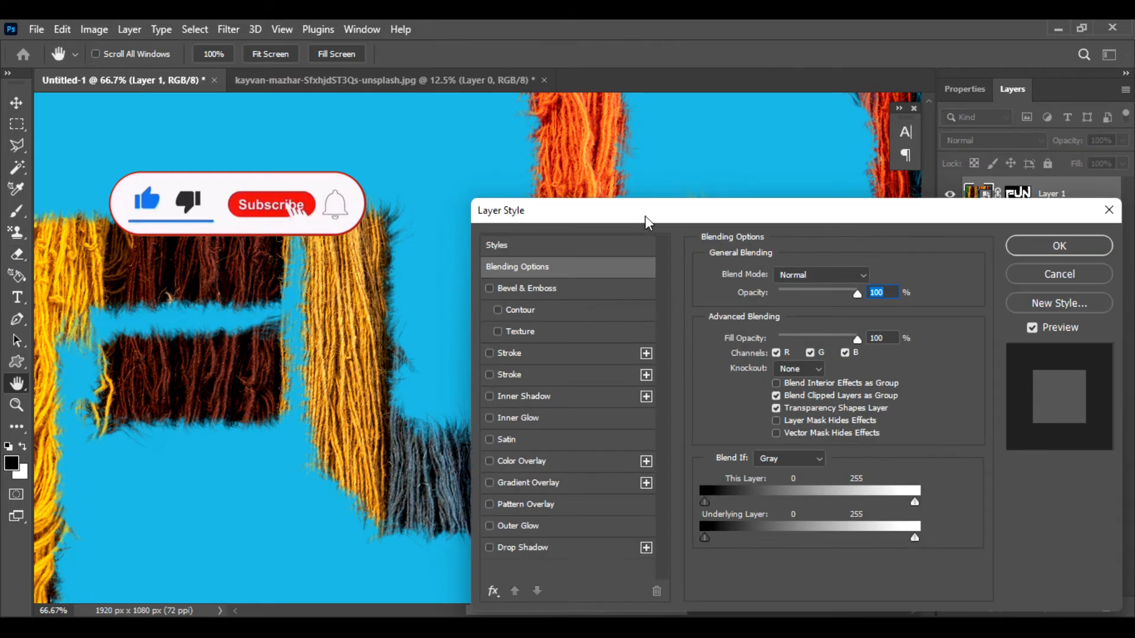
{"action": "left_click_drag", "start_coordinate": [644, 215], "coordinate": [718, 150]}
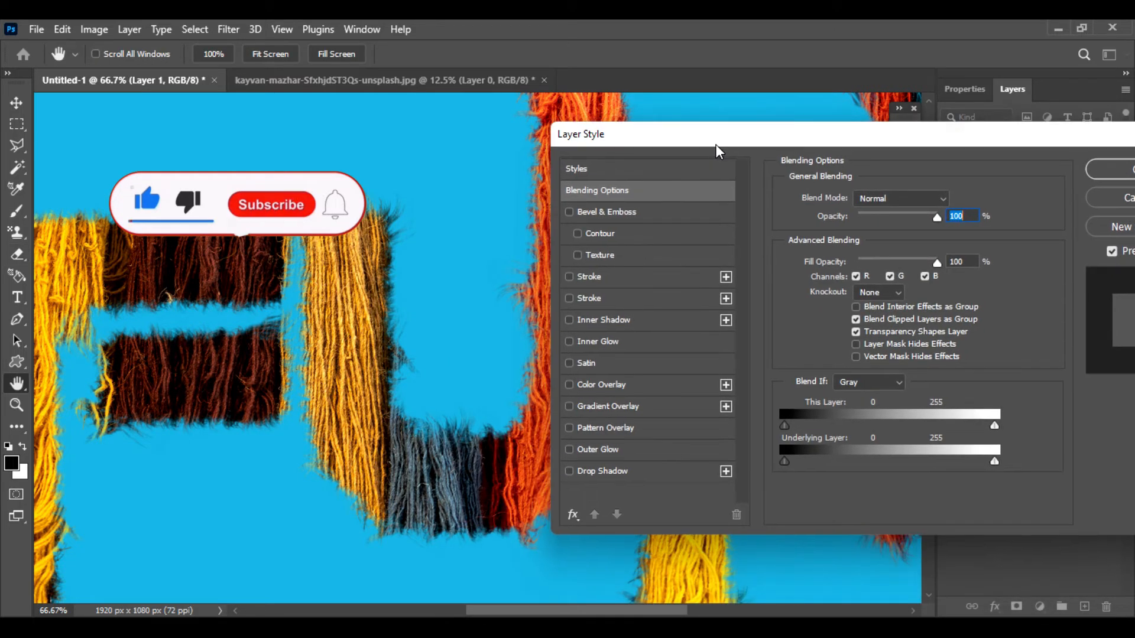
{"action": "left_click", "coordinate": [600, 319]}
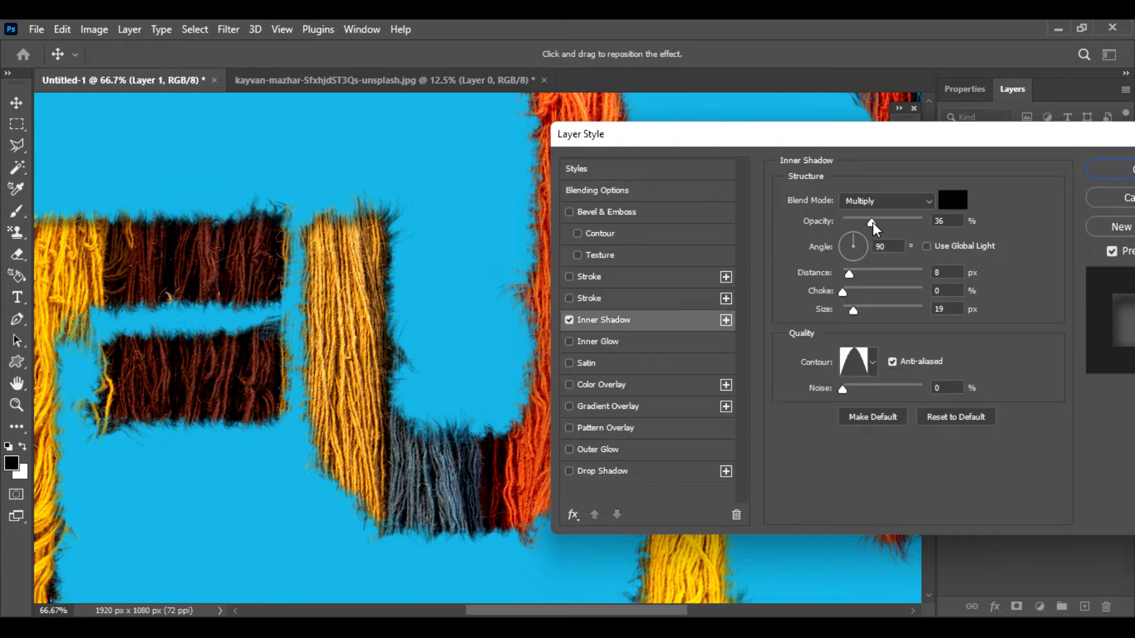
Set the inner shadow's size to 40 px and its opacity to 40%, and apply the layer style
{"action": "left_click_drag", "start_coordinate": [872, 222], "coordinate": [878, 222]}
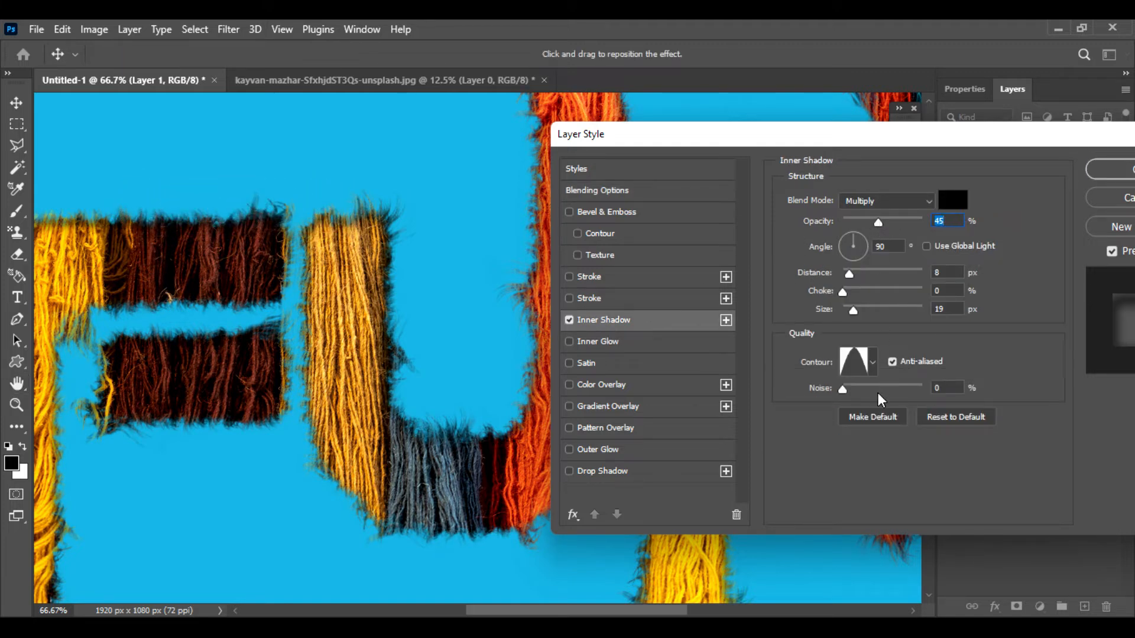
{"action": "left_click_drag", "start_coordinate": [853, 313], "coordinate": [860, 308]}
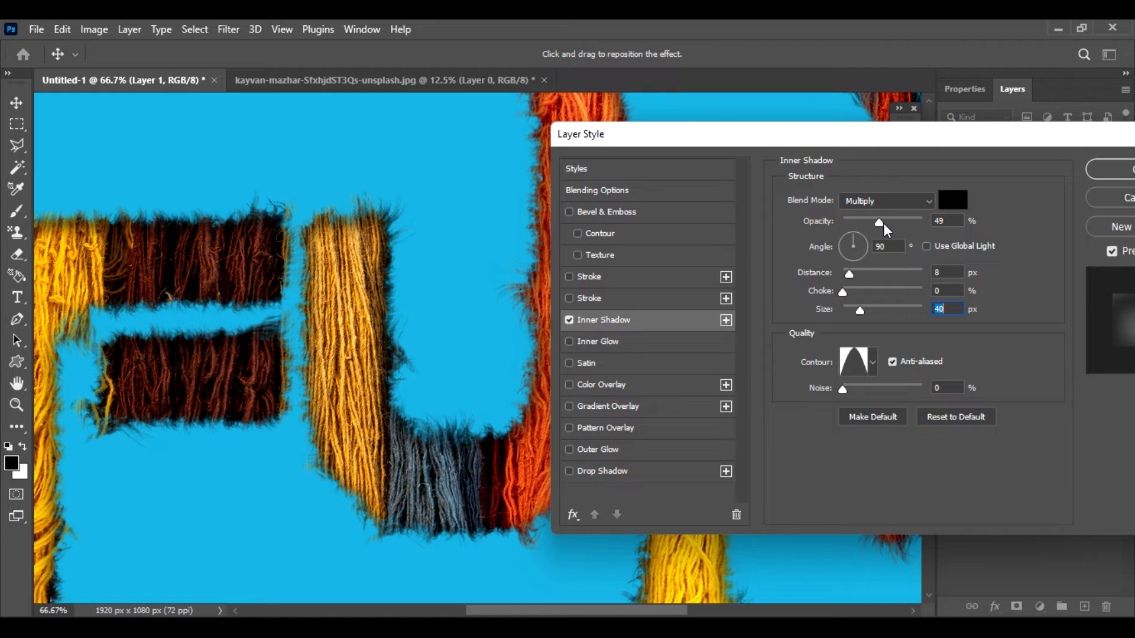
{"action": "mouse_move", "coordinate": [883, 222]}
{"action": "left_mouse_down"}
{"action": "mouse_move", "coordinate": [915, 222]}
{"action": "mouse_move", "coordinate": [868, 227]}
{"action": "left_mouse_up"}
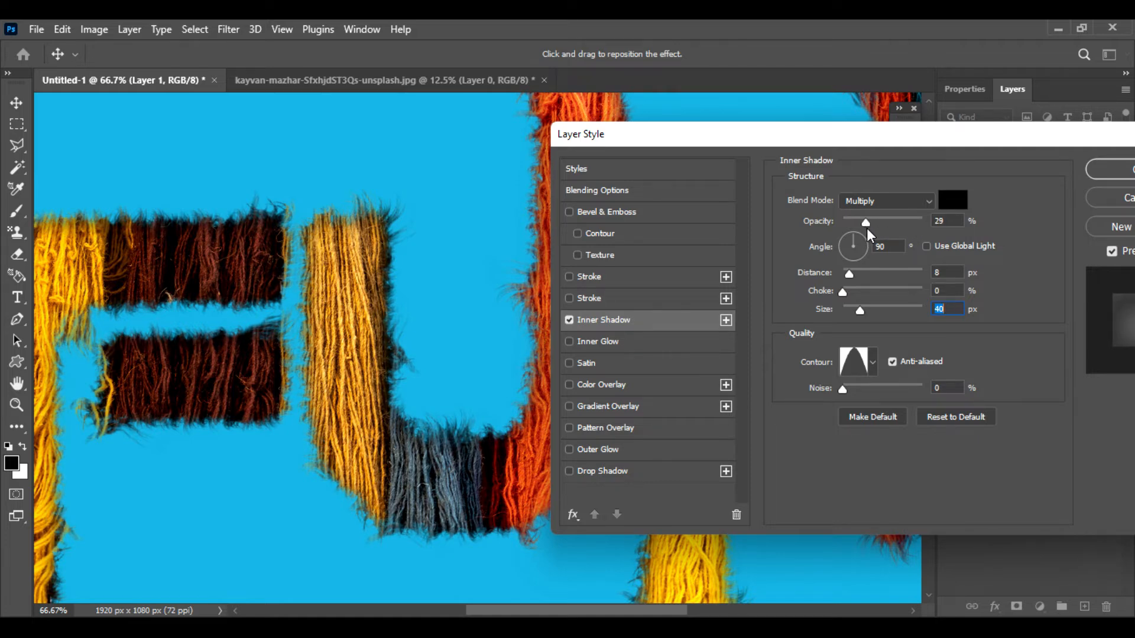
{"action": "left_click_drag", "start_coordinate": [869, 228], "coordinate": [870, 228]}
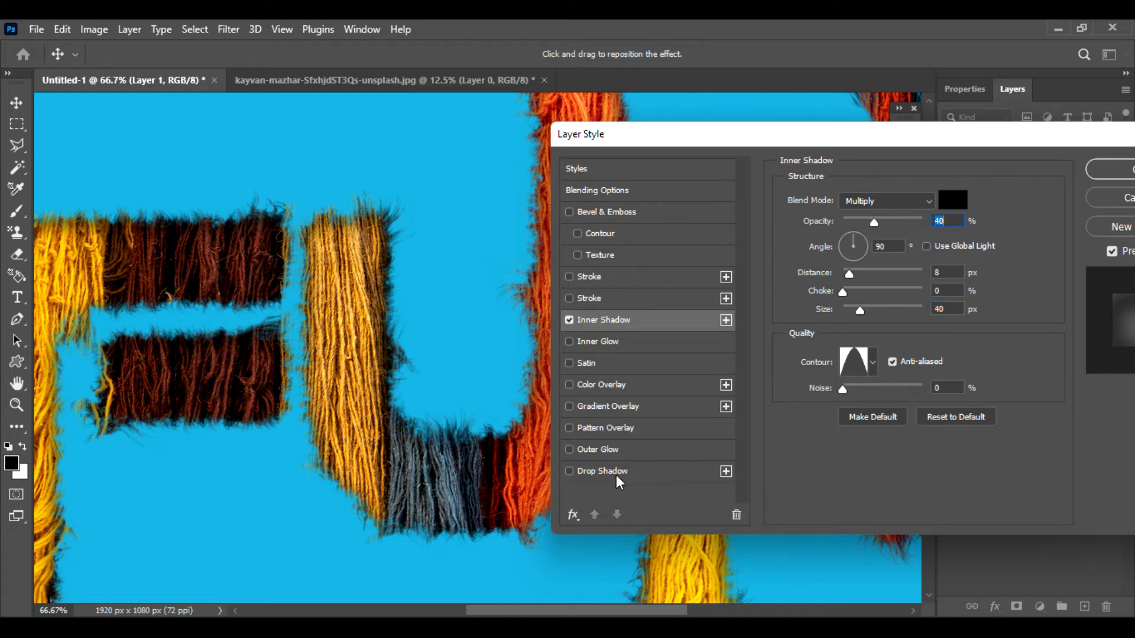
{"action": "left_click_drag", "start_coordinate": [963, 145], "coordinate": [662, 322]}
{"action": "left_click", "coordinate": [835, 350]}
{"action": "key", "text": "e"}
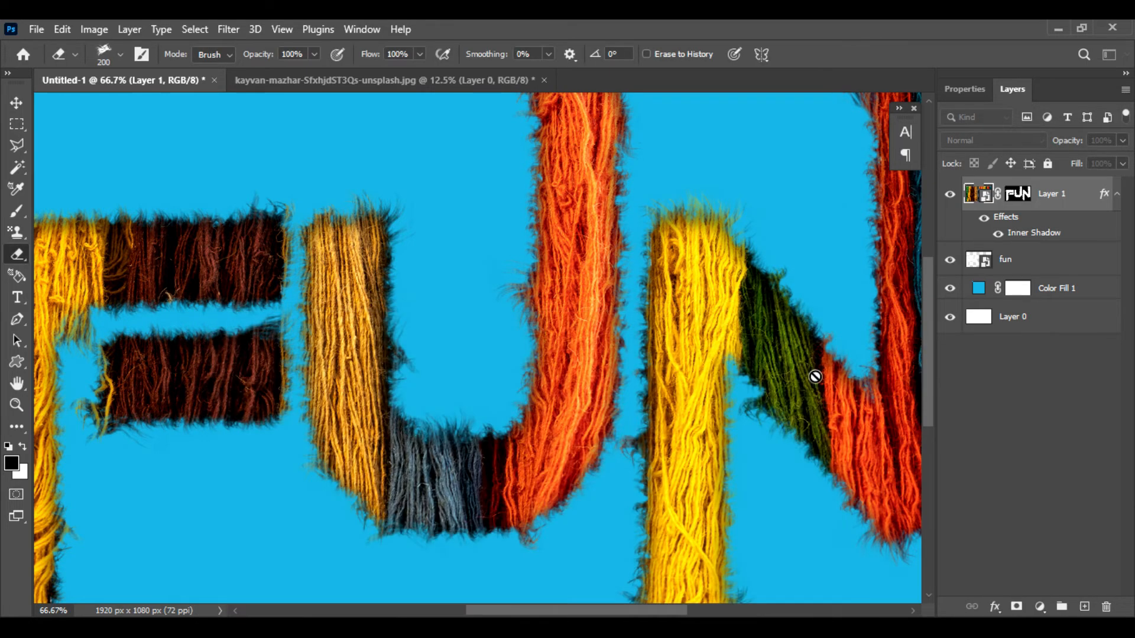
Add an Outer Glow effect to the fun layer beneath the yarn lettering
{"action": "key", "text": "ctrl+minus"}
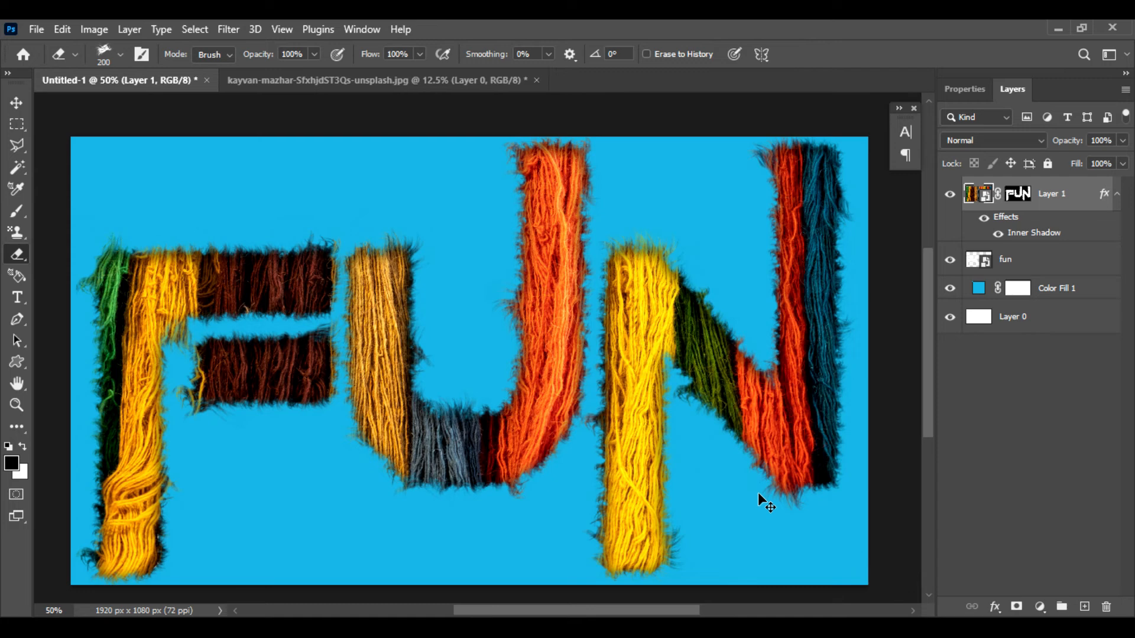
{"action": "left_click", "coordinate": [1069, 263]}
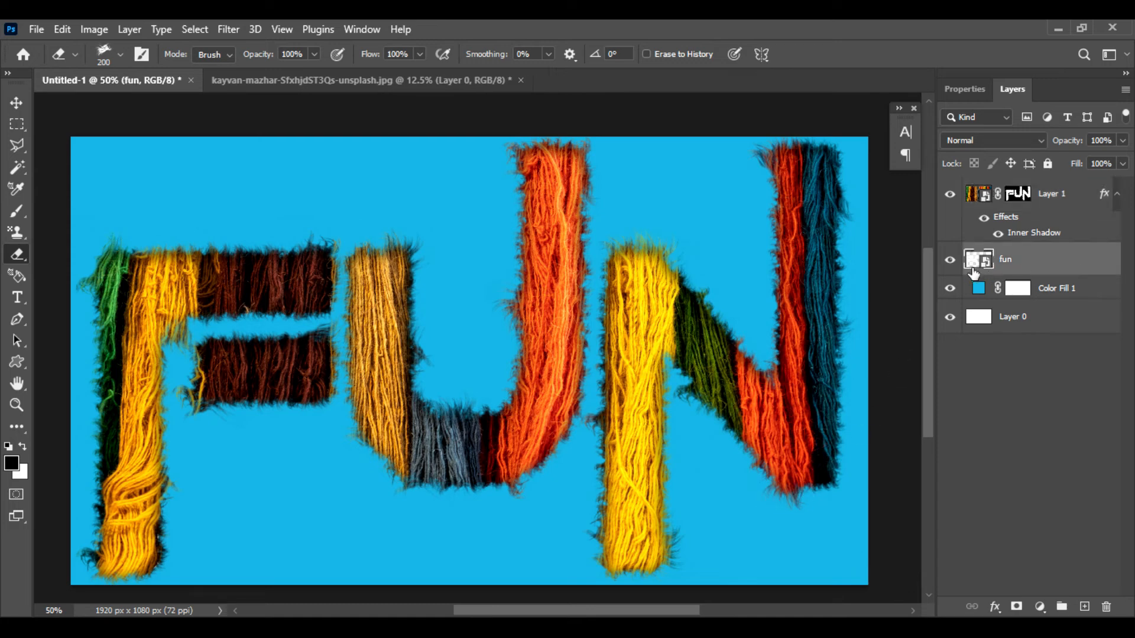
{"action": "left_click", "coordinate": [999, 609]}
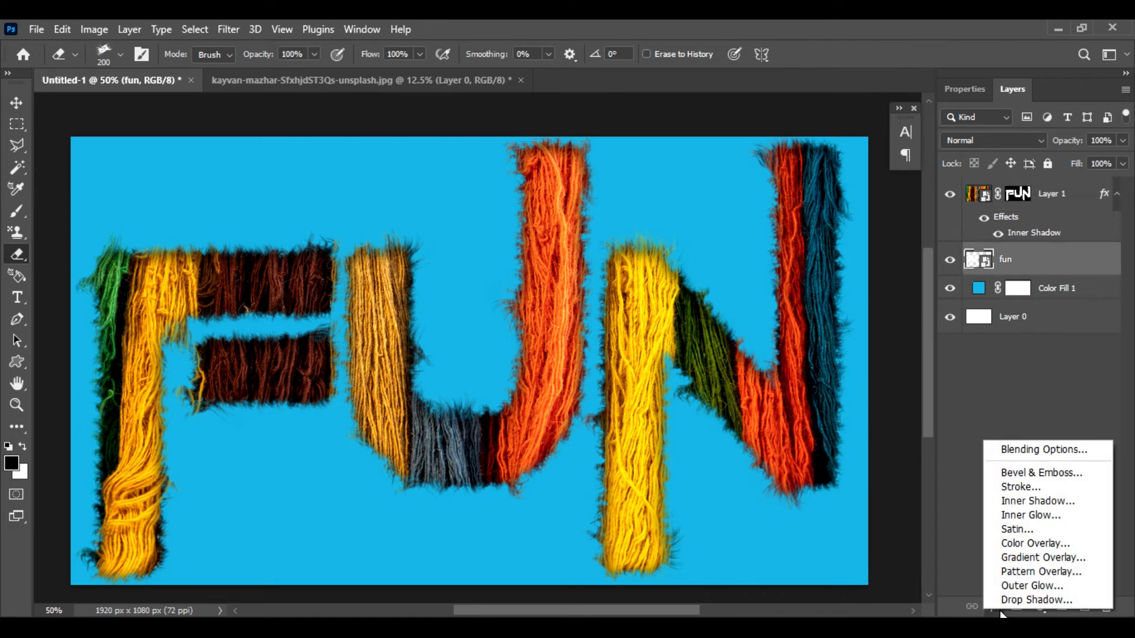
{"action": "left_click", "coordinate": [1026, 451]}
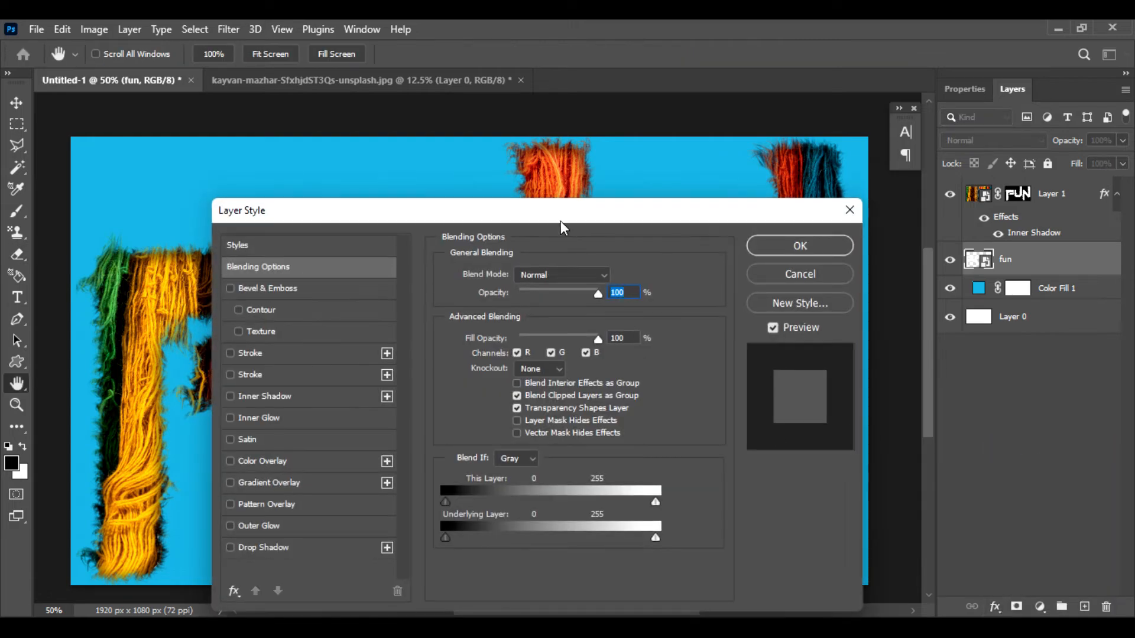
{"action": "left_click_drag", "start_coordinate": [561, 221], "coordinate": [860, 158]}
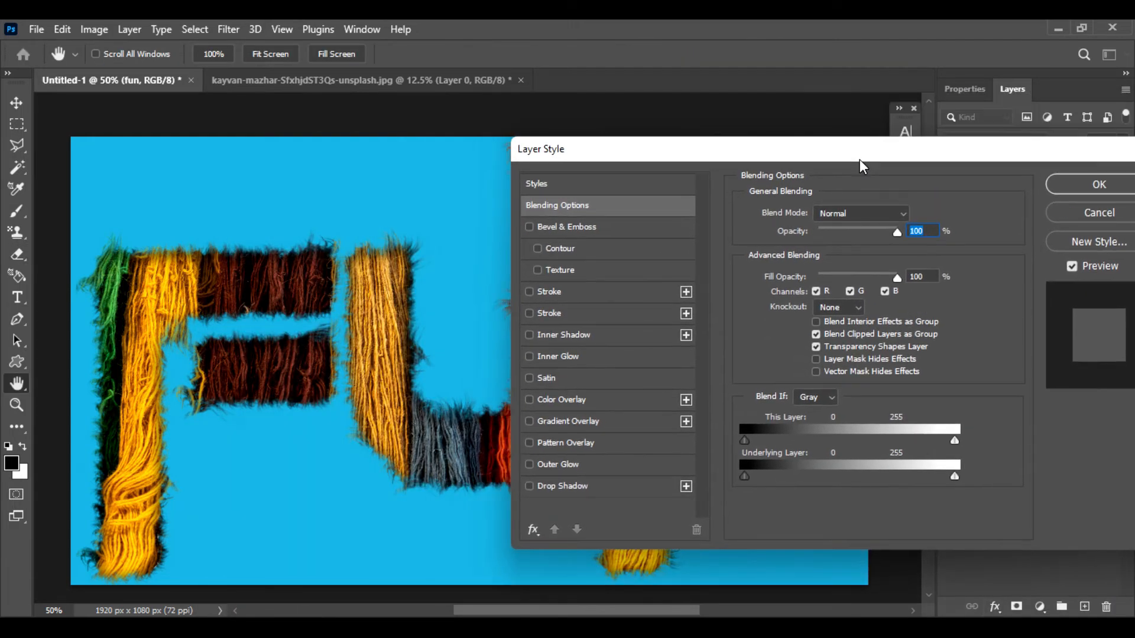
{"action": "key", "text": "ctrl+plus"}
{"action": "key", "text": "ctrl+plus"}
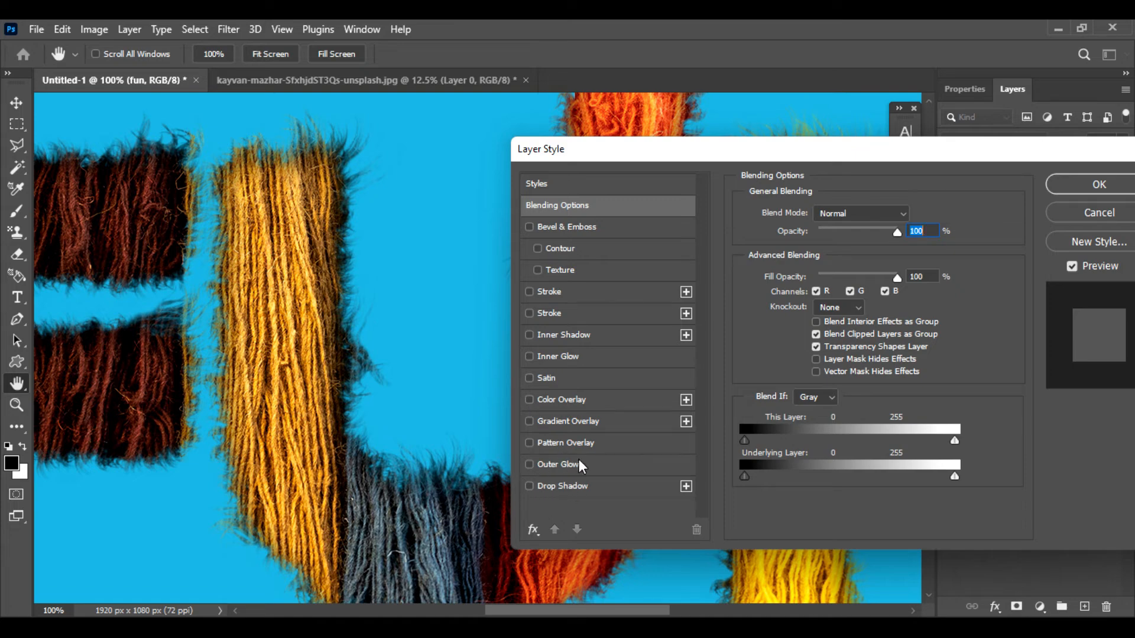
{"action": "left_click", "coordinate": [550, 464]}
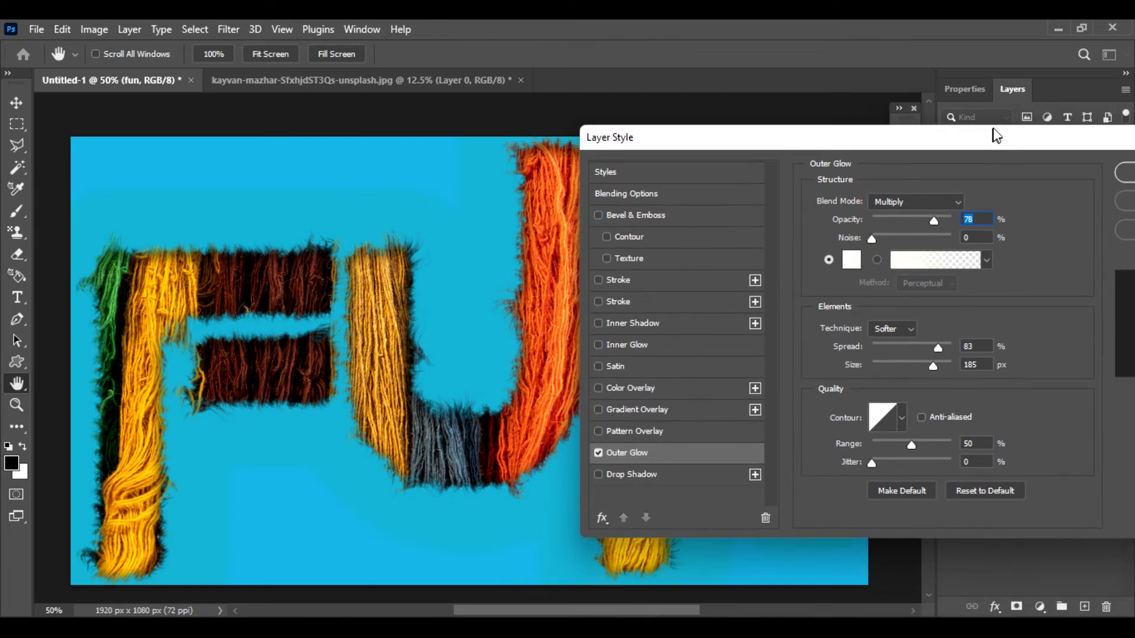
Change the outer glow's blend mode to Normal and set its opacity to 67%
{"action": "left_click_drag", "start_coordinate": [999, 144], "coordinate": [1040, 111]}
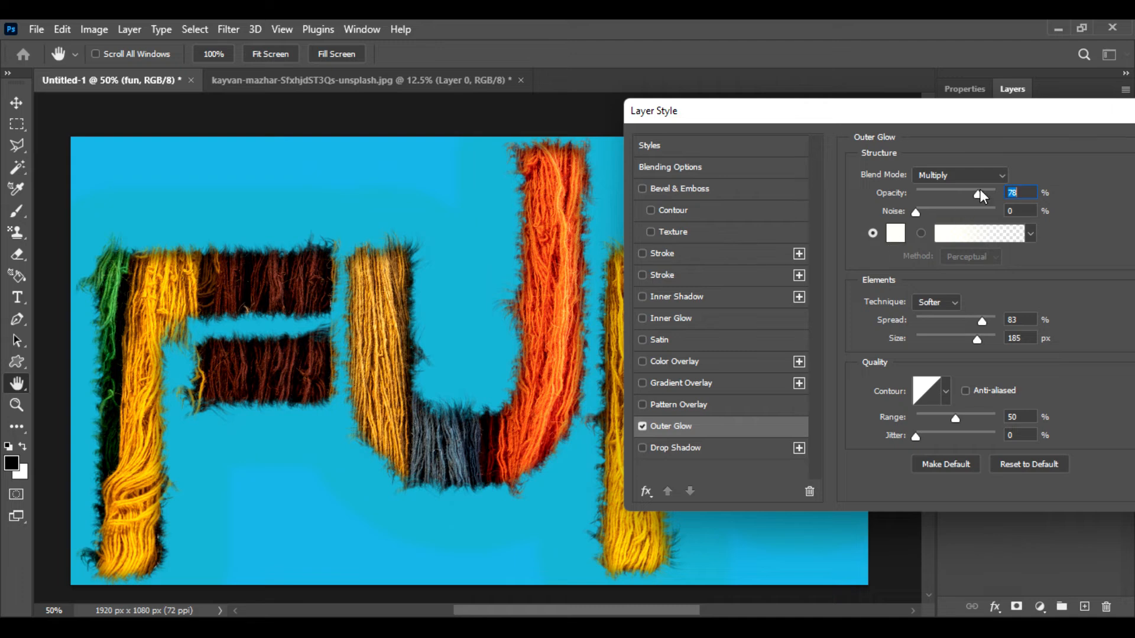
{"action": "left_click_drag", "start_coordinate": [979, 195], "coordinate": [1020, 198]}
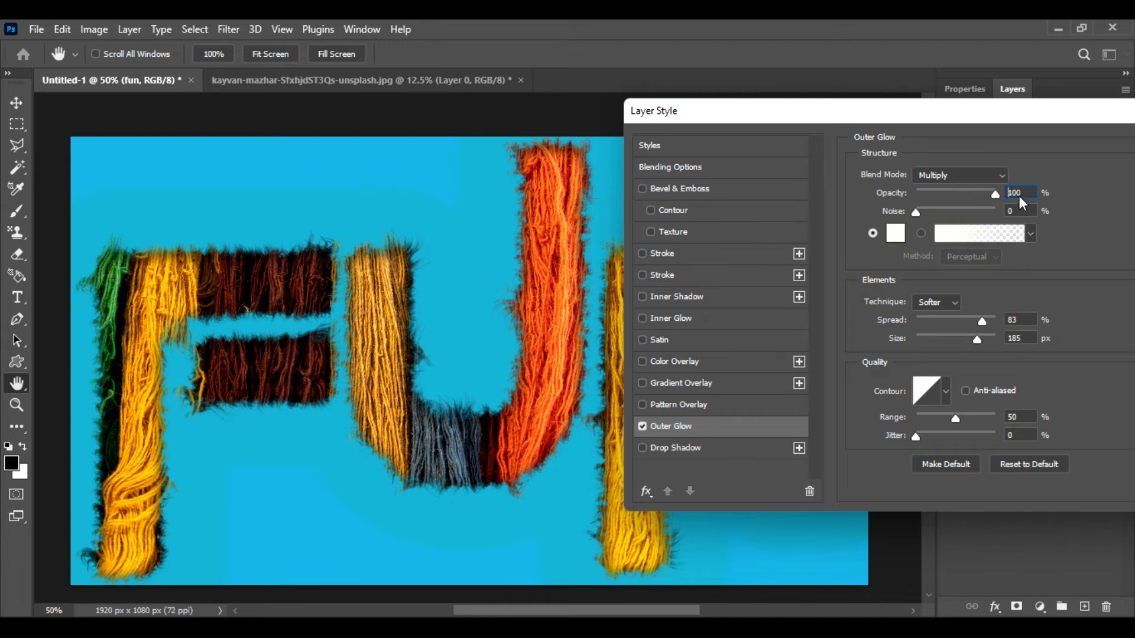
{"action": "left_click", "coordinate": [982, 176]}
{"action": "left_click", "coordinate": [976, 187]}
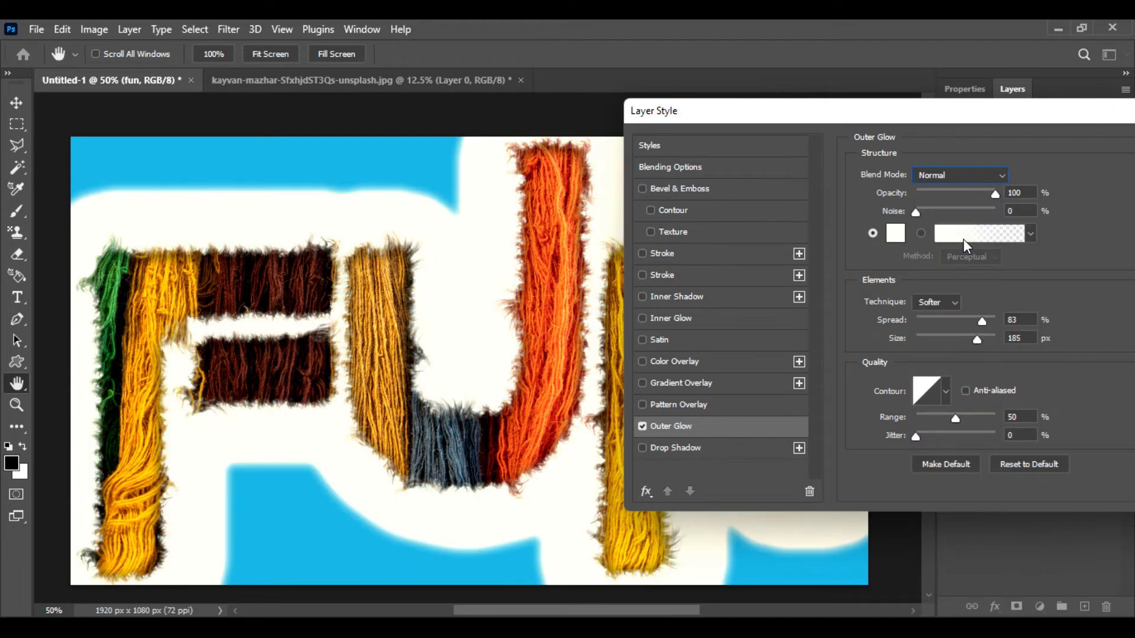
{"action": "left_click_drag", "start_coordinate": [993, 193], "coordinate": [970, 194]}
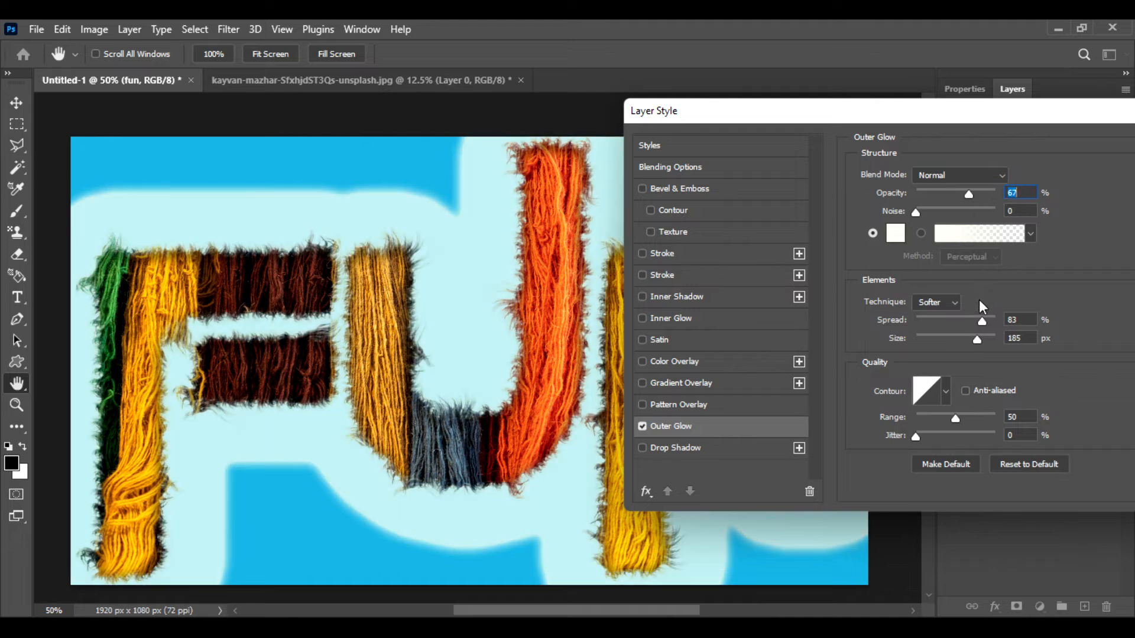
Reduce the outer glow's spread to 2% and its size to 70 px
{"action": "left_click_drag", "start_coordinate": [979, 342], "coordinate": [920, 322]}
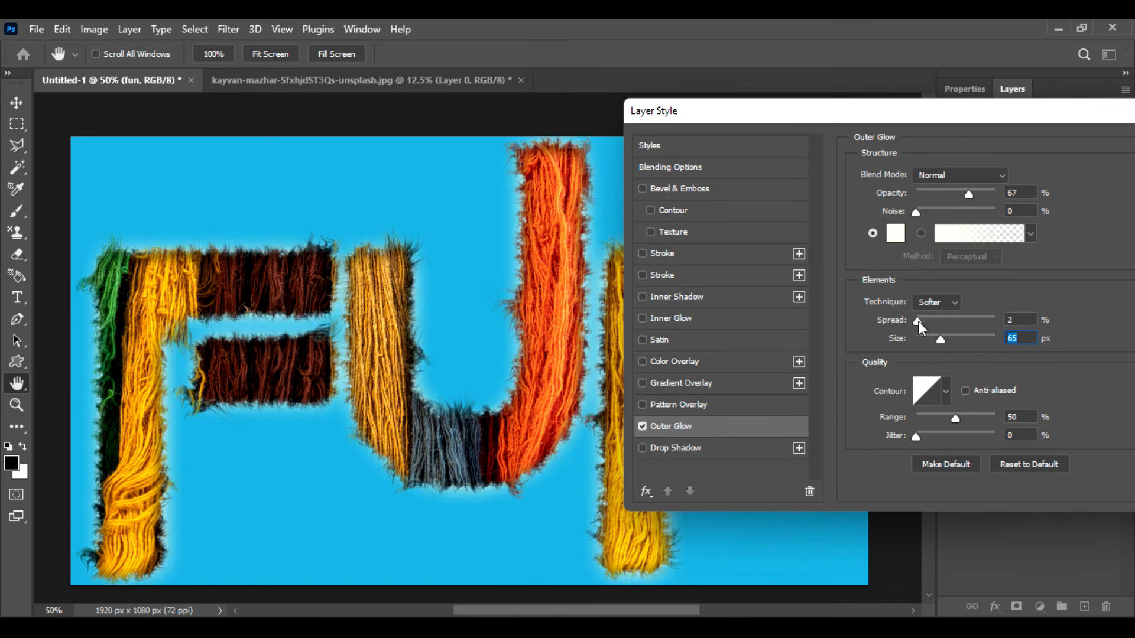
{"action": "left_click", "coordinate": [918, 321]}
{"action": "key", "text": "ctrl+plus"}
{"action": "key", "text": "ctrl+plus"}
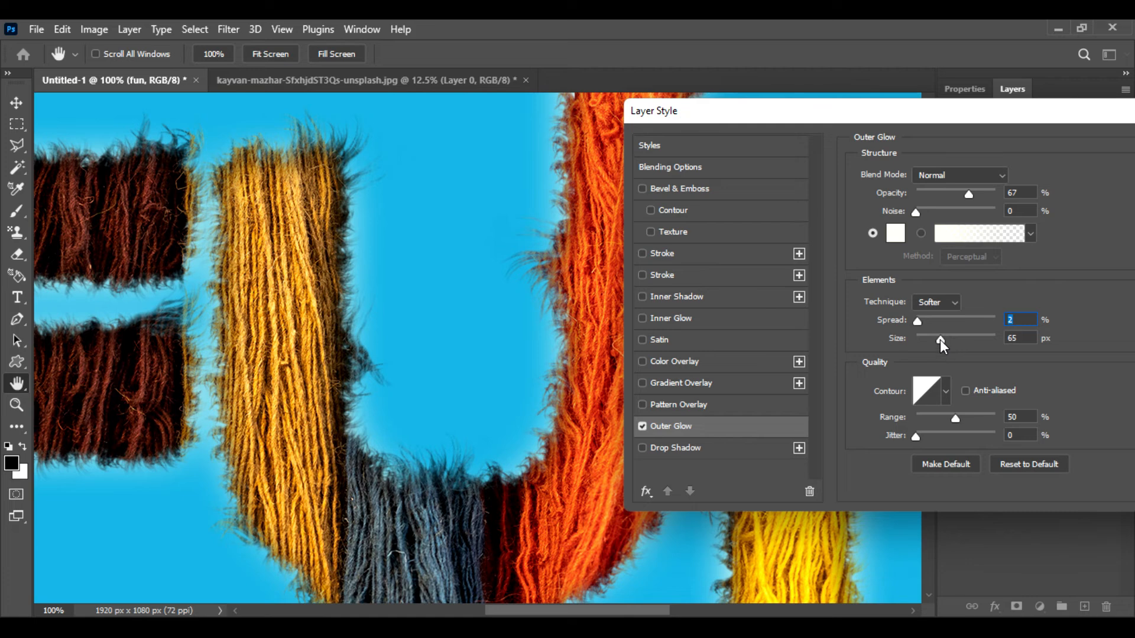
{"action": "left_click_drag", "start_coordinate": [940, 339], "coordinate": [943, 341]}
Change the outer glow colour to the dark blue 00658a
{"action": "left_click", "coordinate": [904, 238]}
{"action": "left_click", "coordinate": [733, 290]}
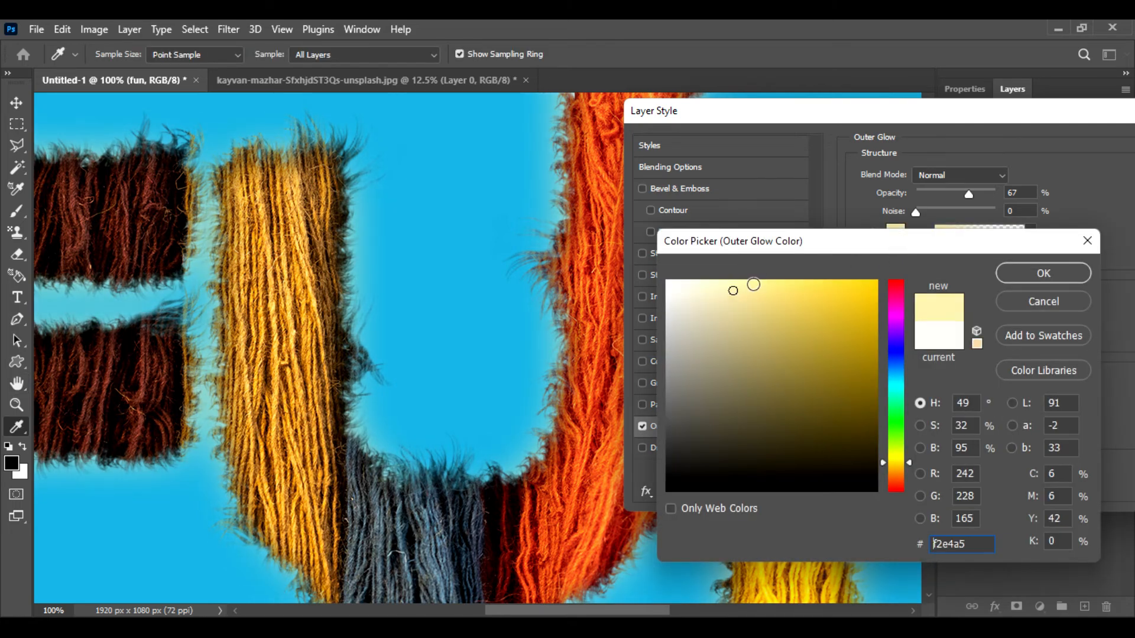
{"action": "mouse_move", "coordinate": [755, 284]}
{"action": "left_mouse_down"}
{"action": "mouse_move", "coordinate": [798, 274]}
{"action": "mouse_move", "coordinate": [790, 286]}
{"action": "mouse_move", "coordinate": [754, 281]}
{"action": "mouse_move", "coordinate": [834, 294]}
{"action": "mouse_move", "coordinate": [844, 360]}
{"action": "mouse_move", "coordinate": [879, 391]}
{"action": "left_mouse_up"}
{"action": "left_click", "coordinate": [887, 392]}
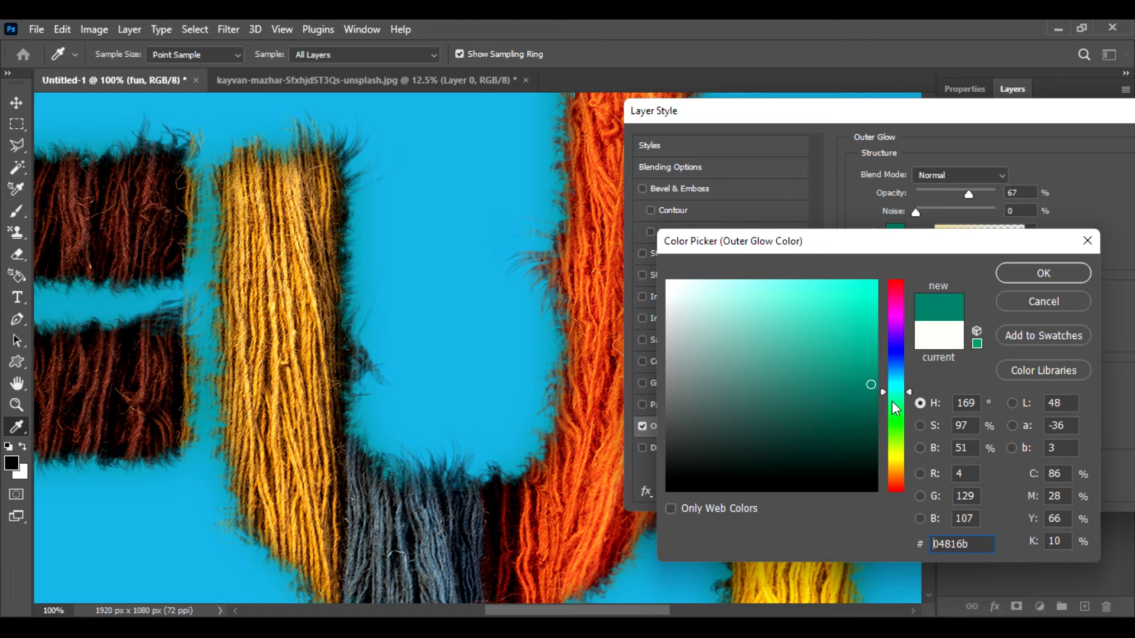
{"action": "left_click", "coordinate": [898, 376]}
{"action": "left_click", "coordinate": [872, 361]}
{"action": "left_click_drag", "start_coordinate": [872, 361], "coordinate": [879, 378]}
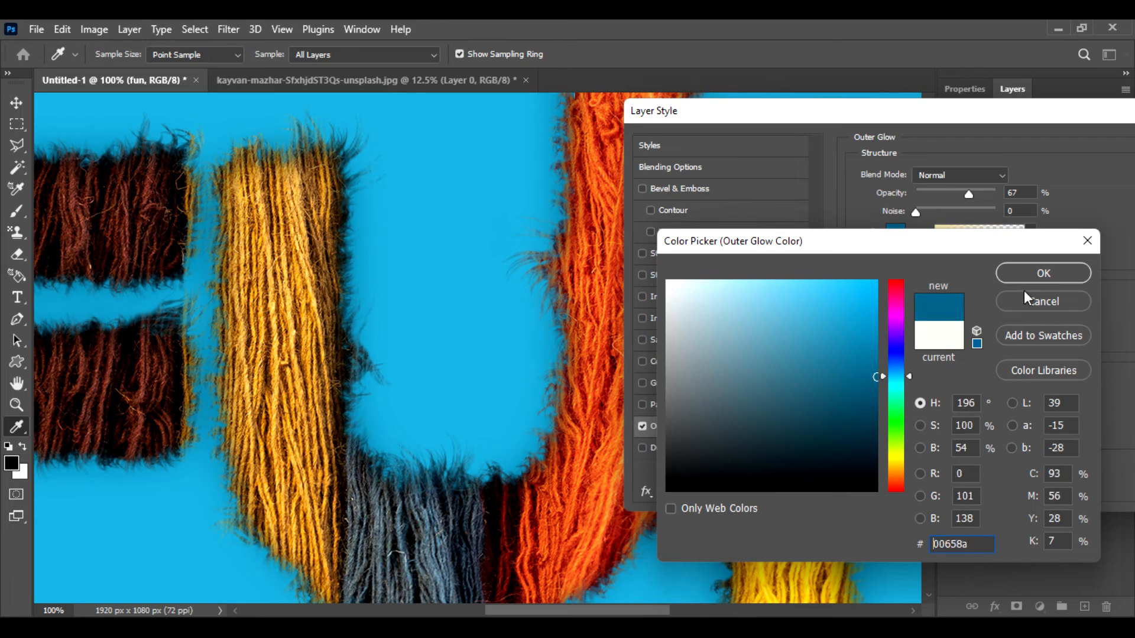
{"action": "left_click", "coordinate": [1043, 273]}
Strengthen the blue outer glow by setting its opacity to 92% and its size to 95 px
{"action": "key", "text": "ctrl+minus"}
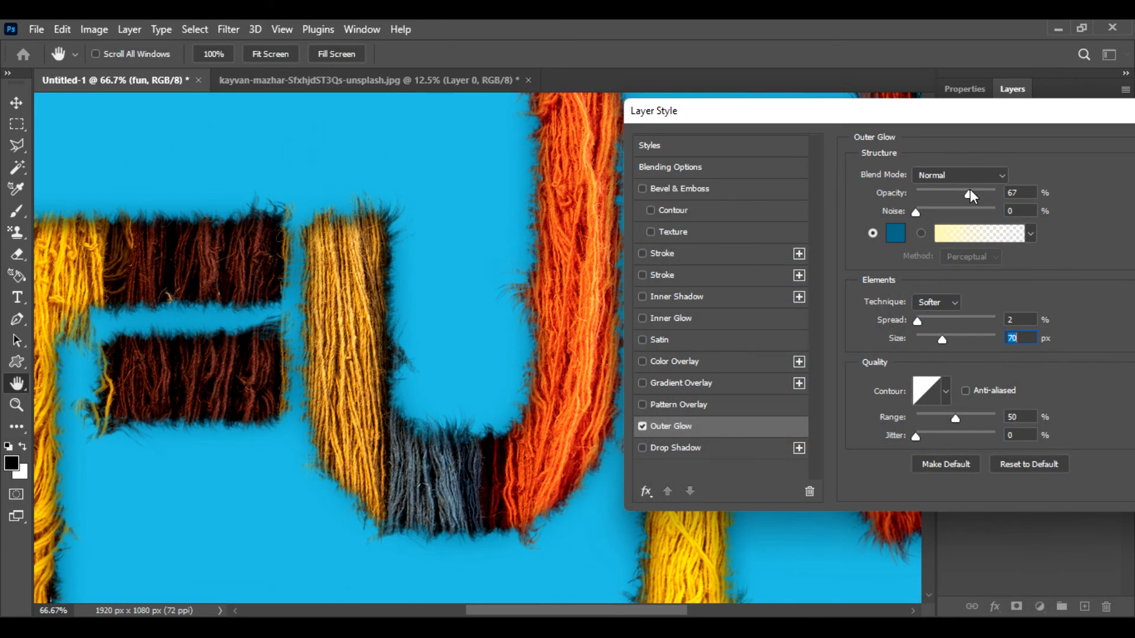
{"action": "left_click_drag", "start_coordinate": [970, 194], "coordinate": [974, 194]}
{"action": "left_click_drag", "start_coordinate": [943, 342], "coordinate": [951, 339]}
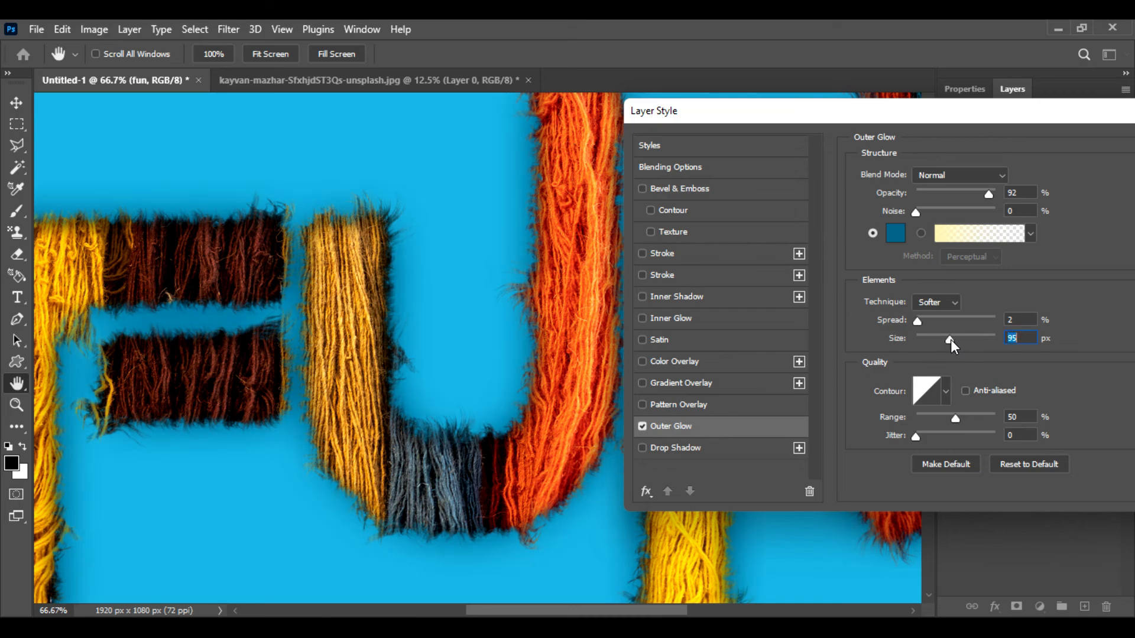
Apply the outer glow settings to the fun layer and close its layer style settings
{"action": "left_click_drag", "start_coordinate": [1048, 112], "coordinate": [807, 201]}
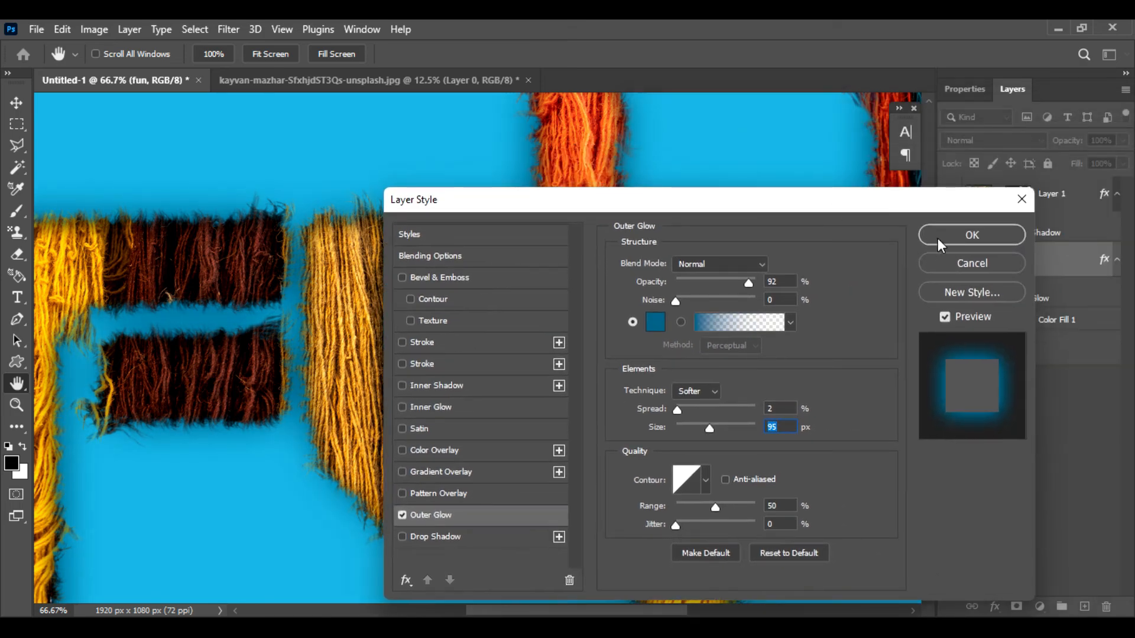
{"action": "left_click", "coordinate": [937, 237]}
{"action": "key", "text": "e"}
{"action": "key", "text": "ctrl+minus"}
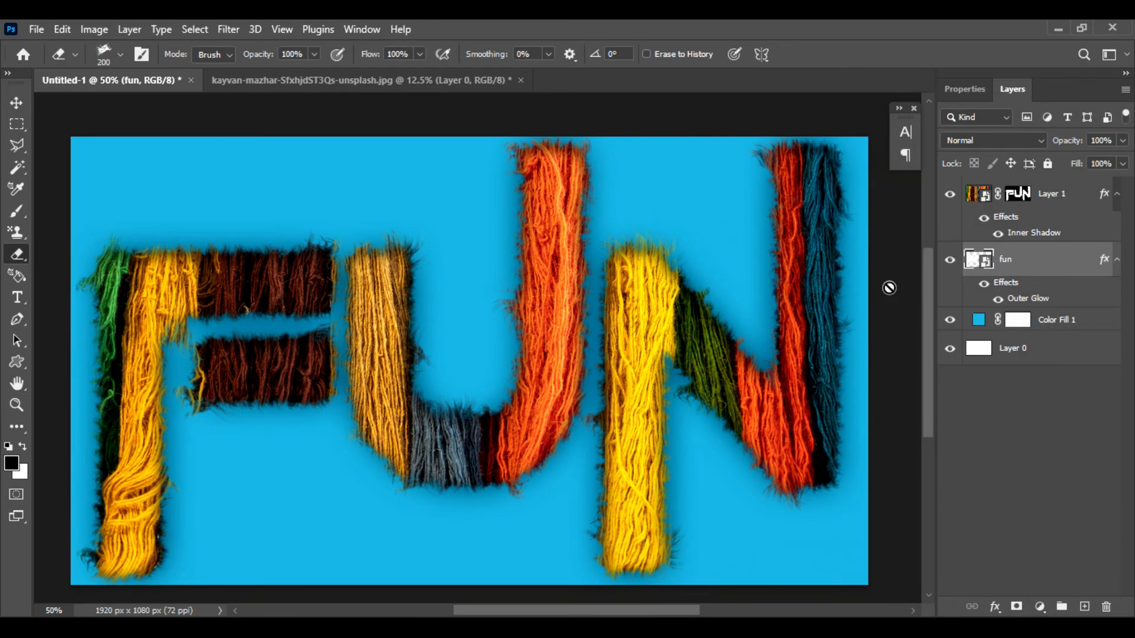
Compare the whole artwork with and without the fun layer and its outer glow
{"action": "left_click", "coordinate": [950, 260]}
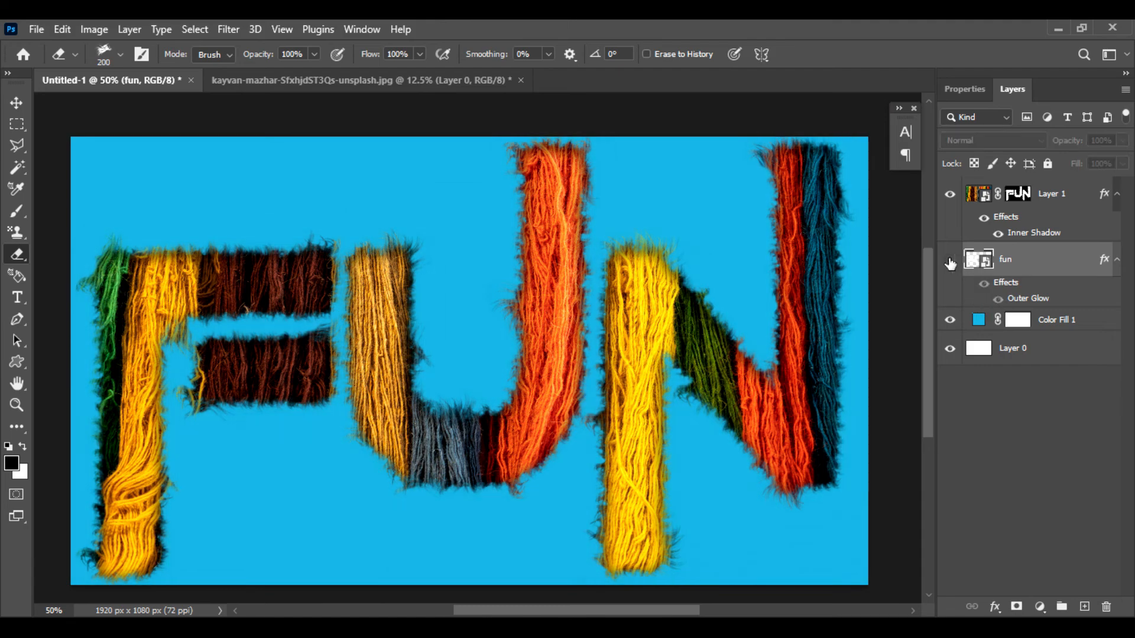
{"action": "left_click", "coordinate": [950, 261]}
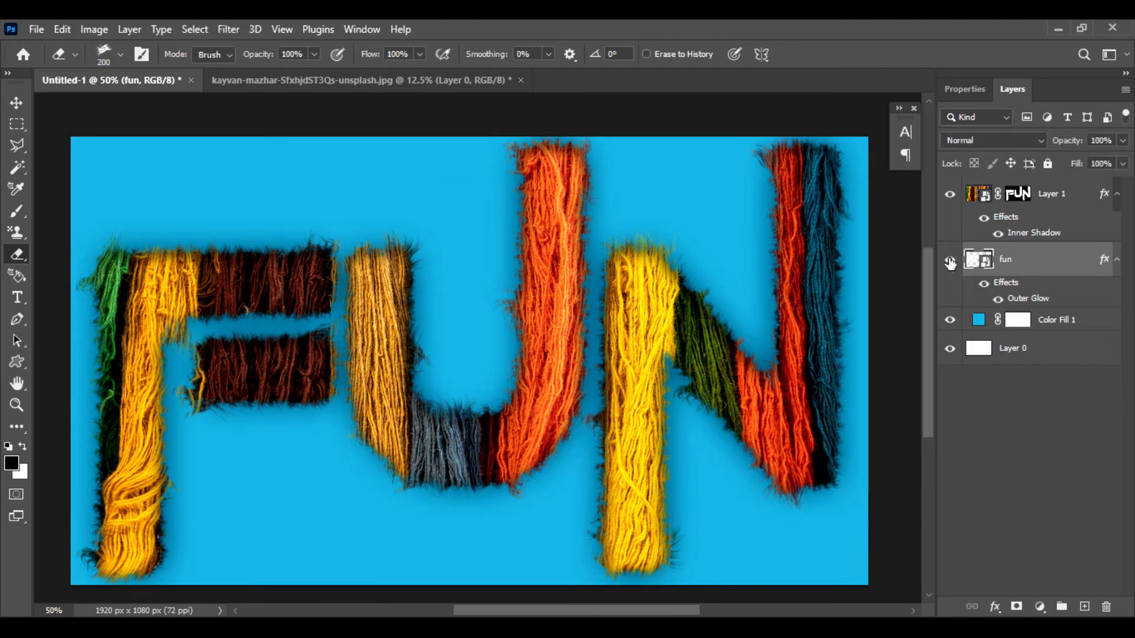
{"action": "left_click", "coordinate": [950, 261]}
{"action": "left_click", "coordinate": [950, 261]}
Select the Color Fill 1 layer and examine the frayed yarn edges up close, with the fun layer's glow shown and hidden
{"action": "left_click", "coordinate": [979, 322]}
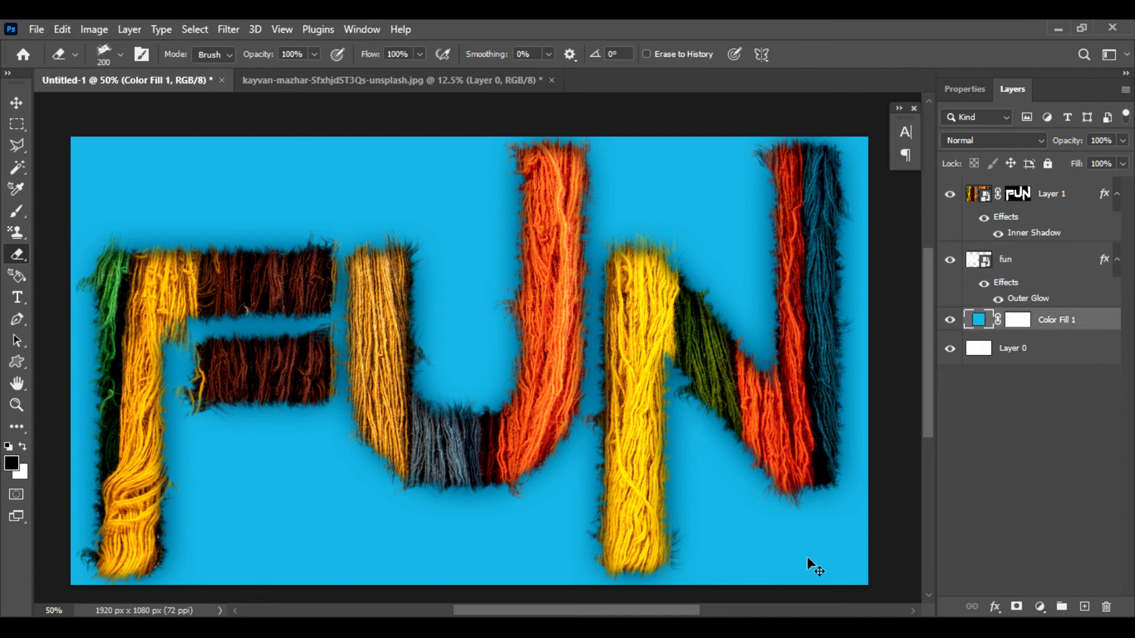
{"action": "key", "text": "ctrl+minus"}
{"action": "key", "text": "ctrl+plus"}
{"action": "key", "text": "ctrl+plus"}
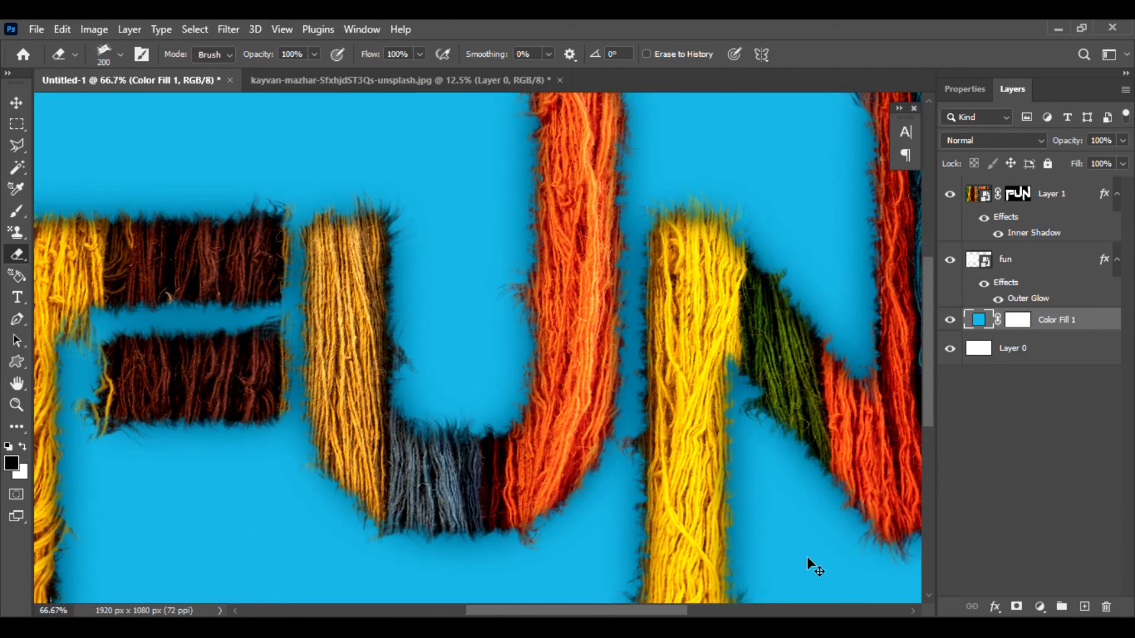
{"action": "key", "text": "ctrl+plus"}
{"action": "key", "text": "ctrl+plus"}
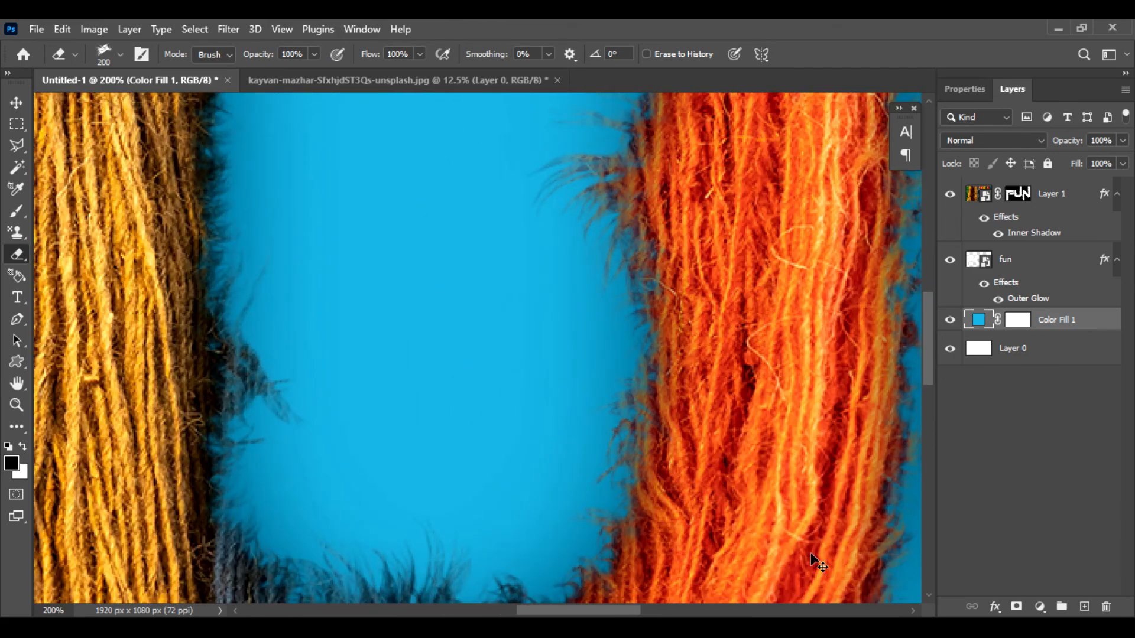
{"action": "key", "text": "ctrl+minus"}
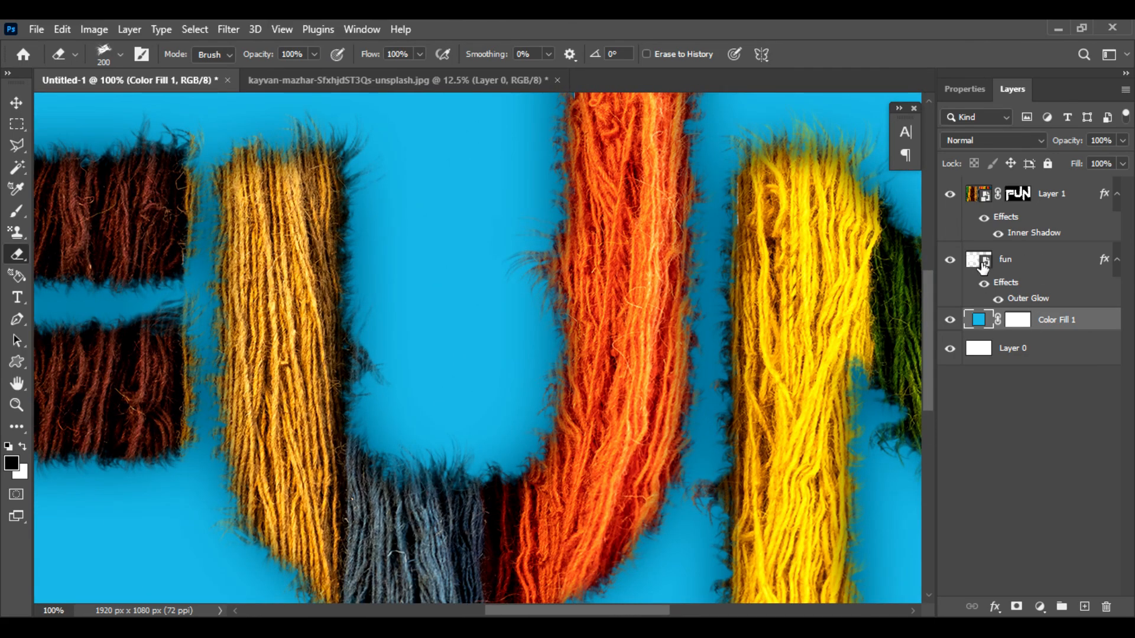
{"action": "left_click", "coordinate": [951, 260]}
{"action": "left_click", "coordinate": [951, 260]}
Compare the yarn lettering with the plain white FUN text by repeatedly hiding and showing Layer 1
{"action": "key", "text": "ctrl+minus"}
{"action": "key", "text": "ctrl+minus"}
{"action": "left_click", "coordinate": [951, 196]}
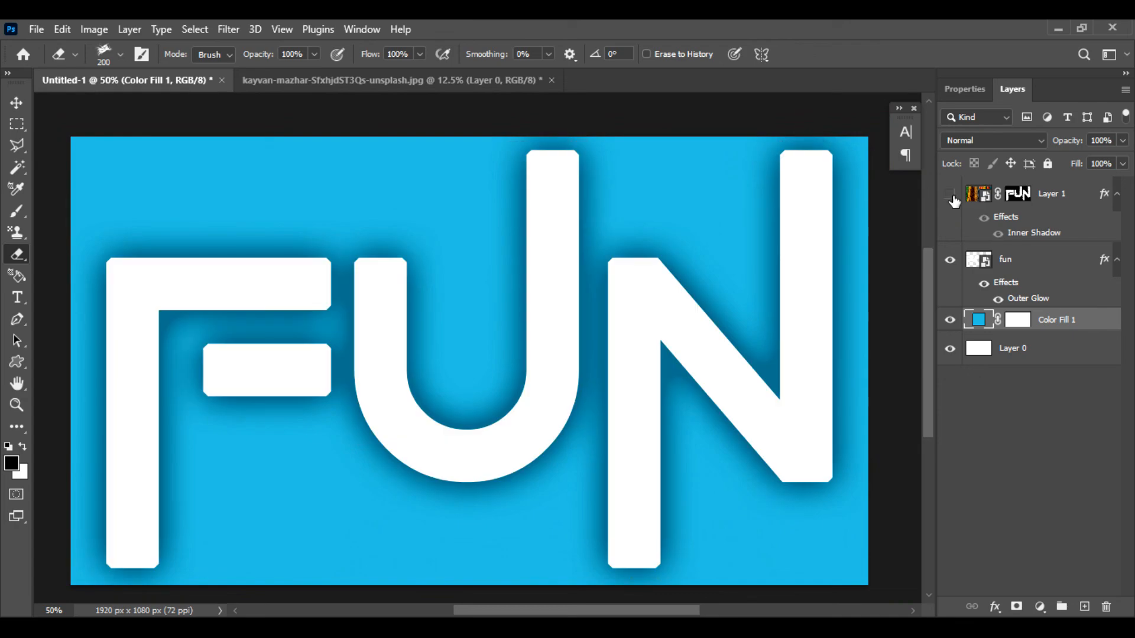
{"action": "left_click", "coordinate": [950, 195]}
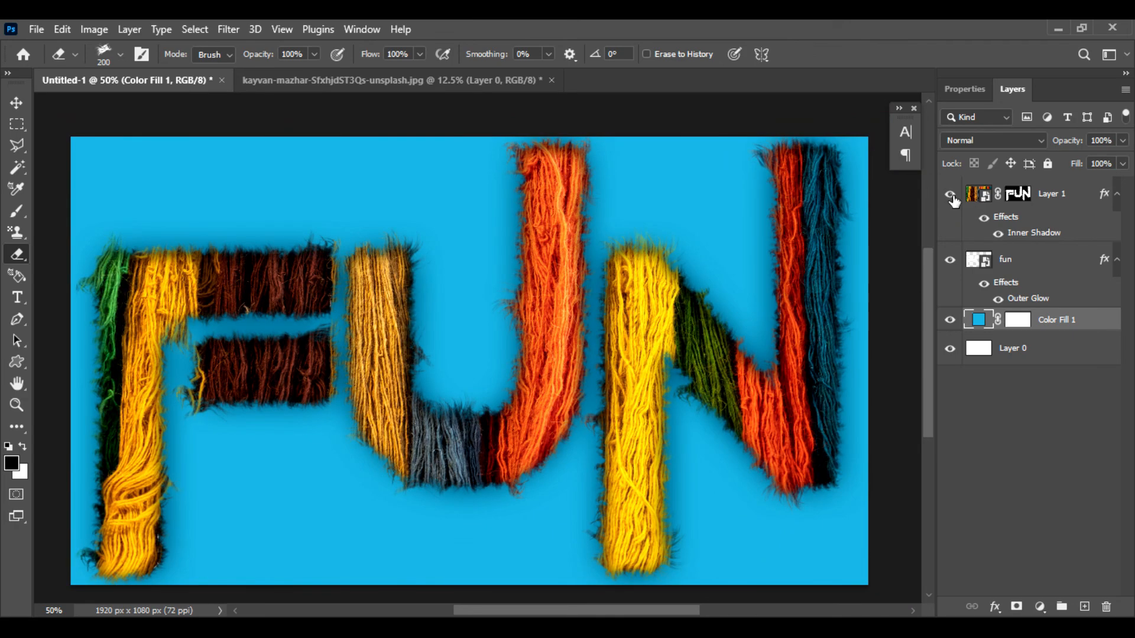
{"action": "left_click", "coordinate": [951, 197]}
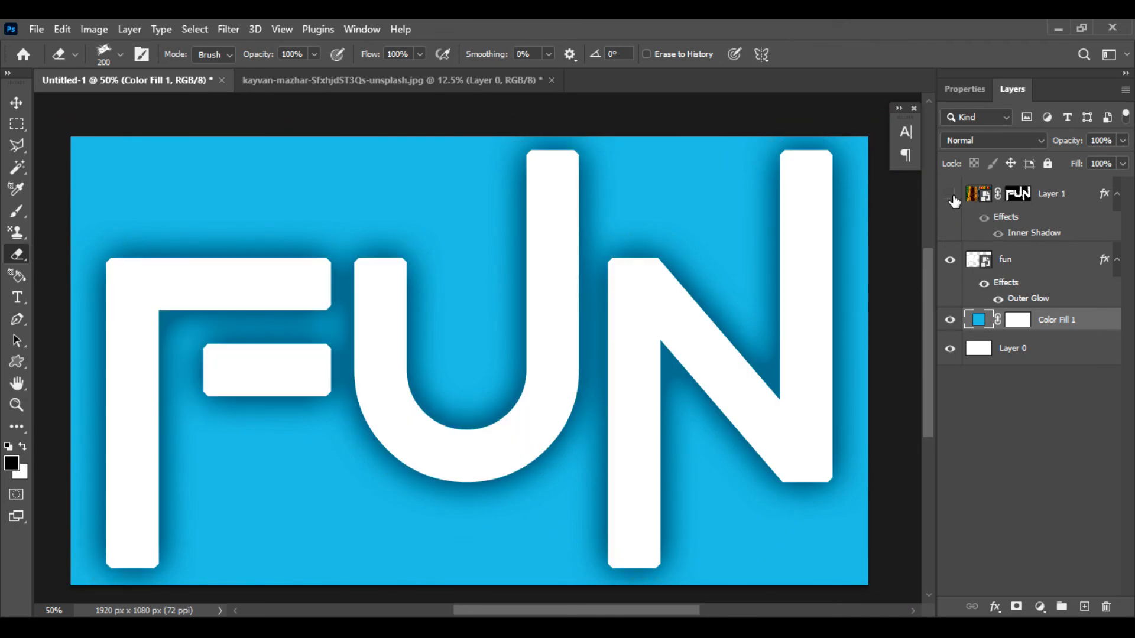
{"action": "left_click", "coordinate": [951, 196]}
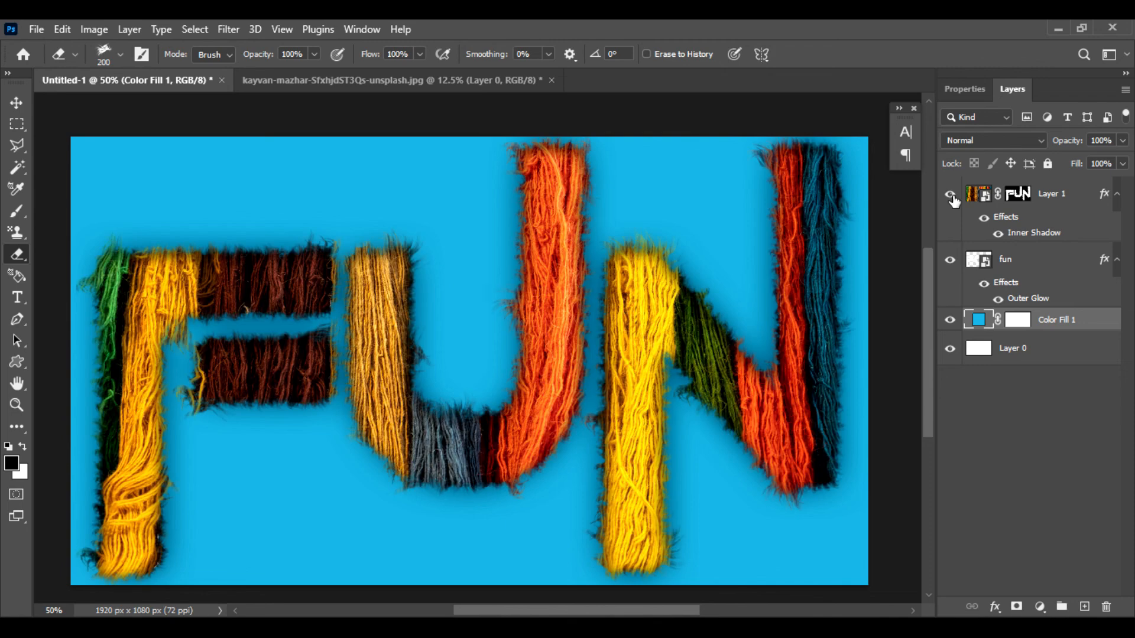
{"action": "left_click", "coordinate": [951, 196]}
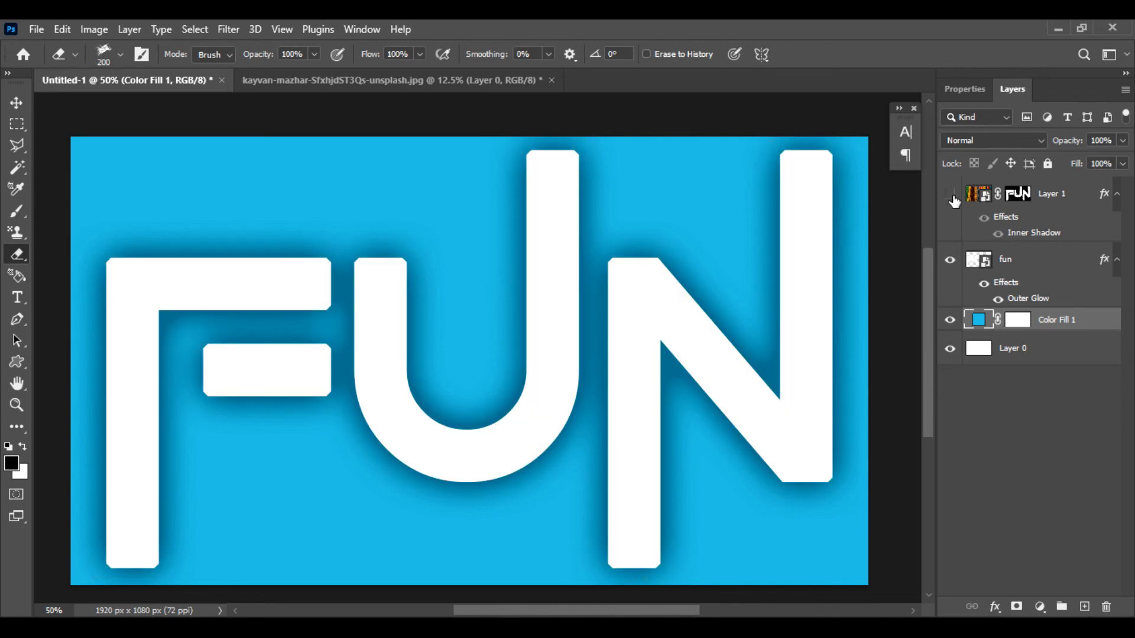